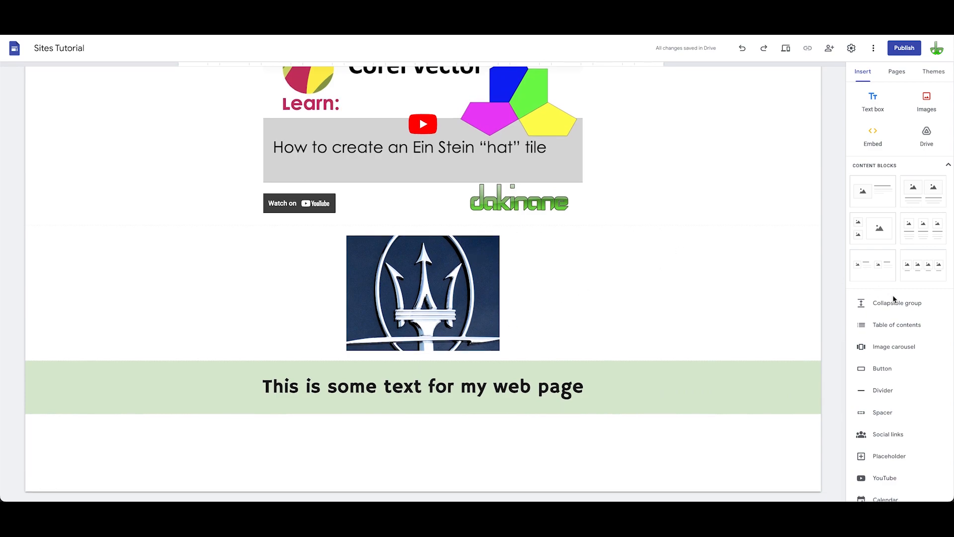
Step: Create a new page from the Pages panel with its default name
scroll(901, 376, "down", 3)
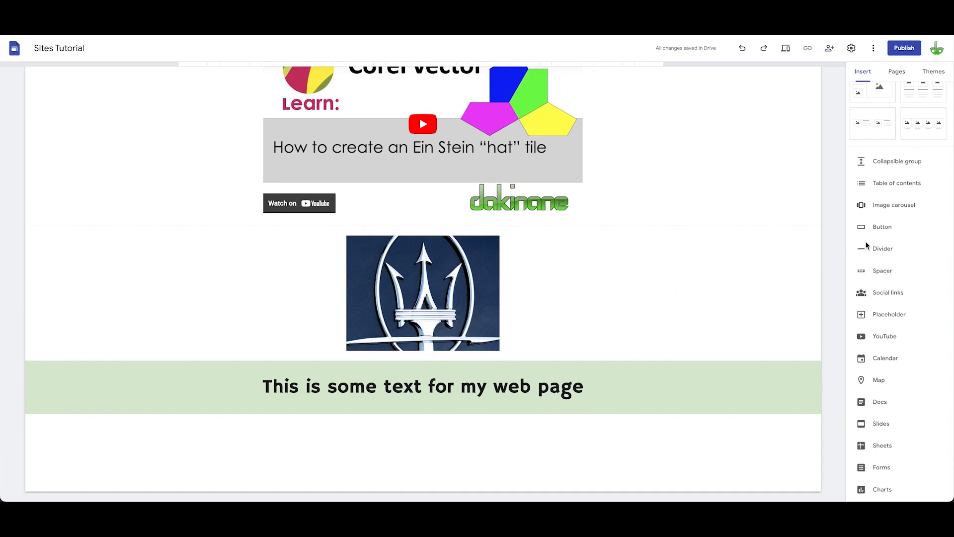
scroll(878, 230, "up", 3)
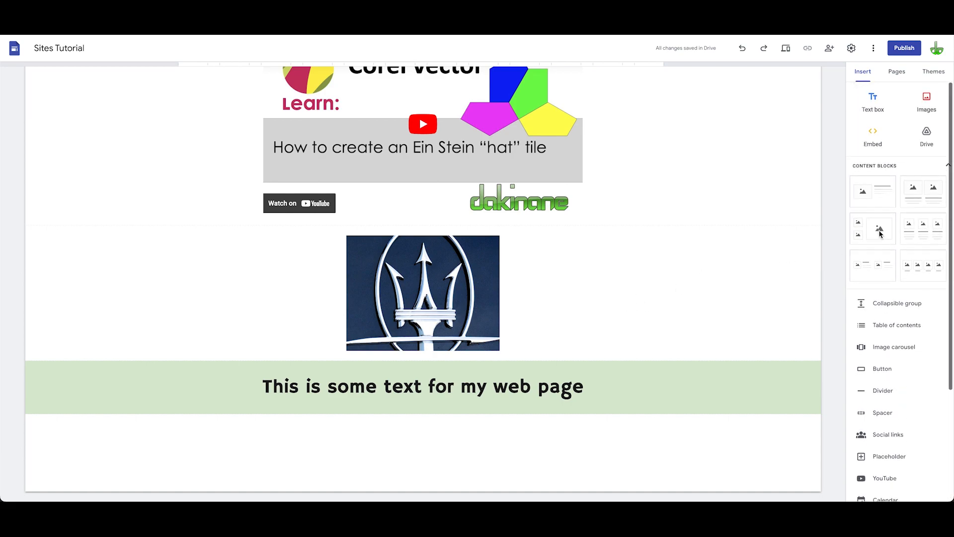
left_click(897, 73)
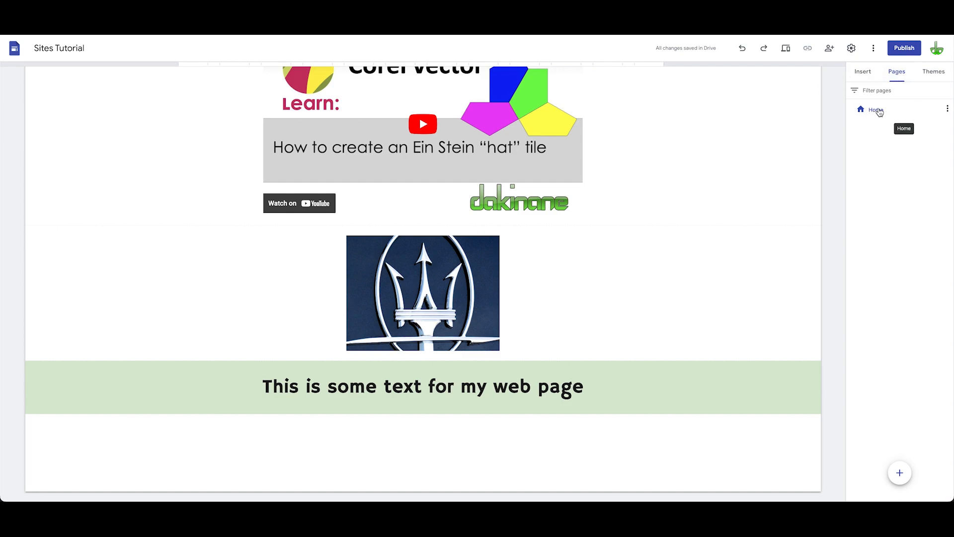
mouse_move(900, 473)
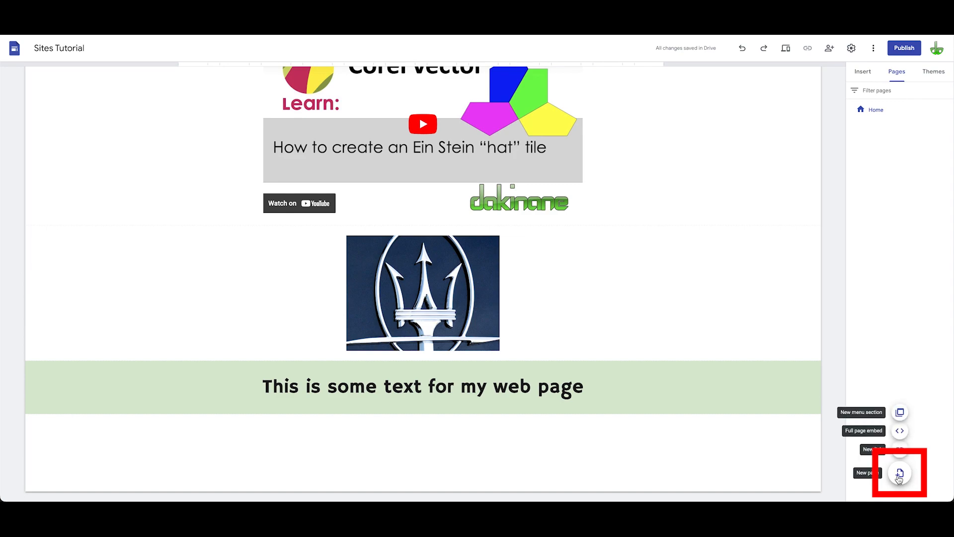
left_click(900, 474)
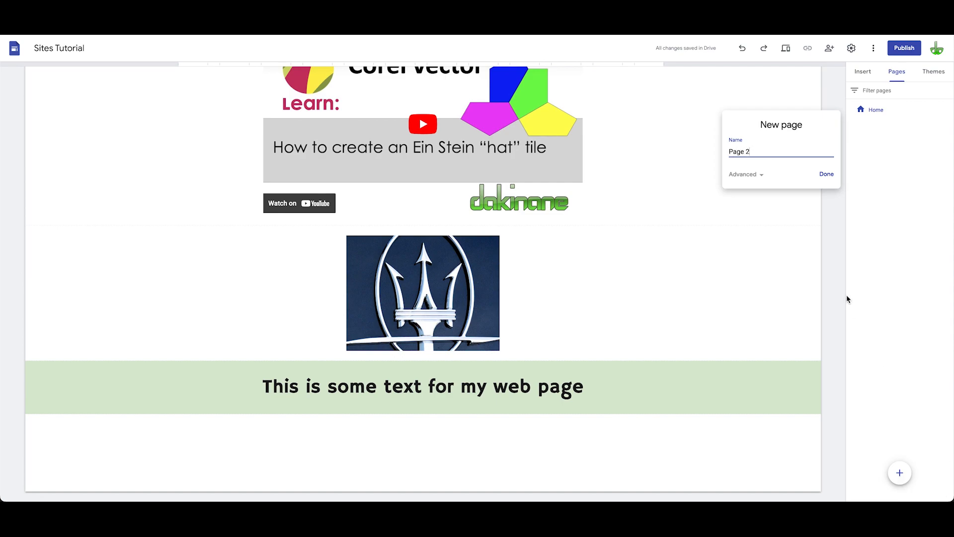
left_click(827, 174)
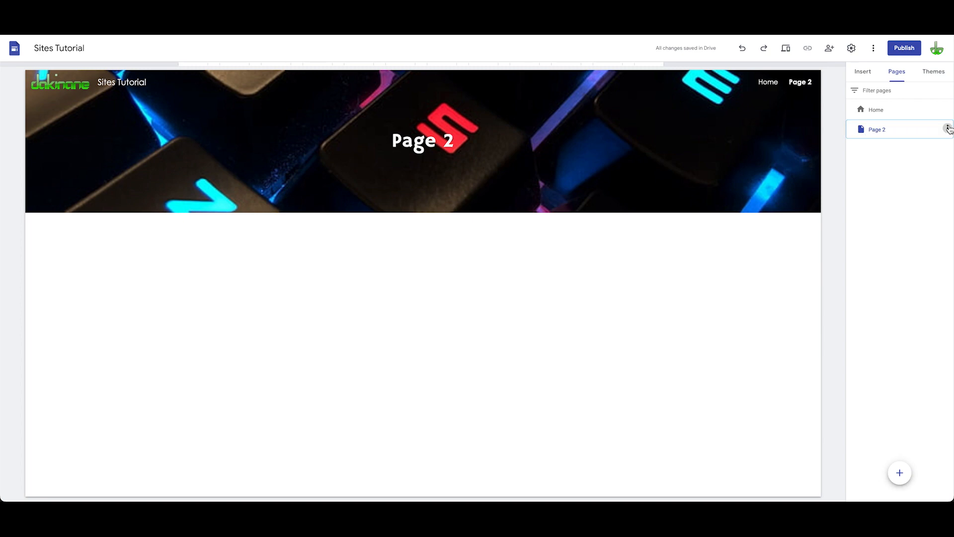
Step: Rename the new page to Keyboards in its page properties
left_click(948, 128)
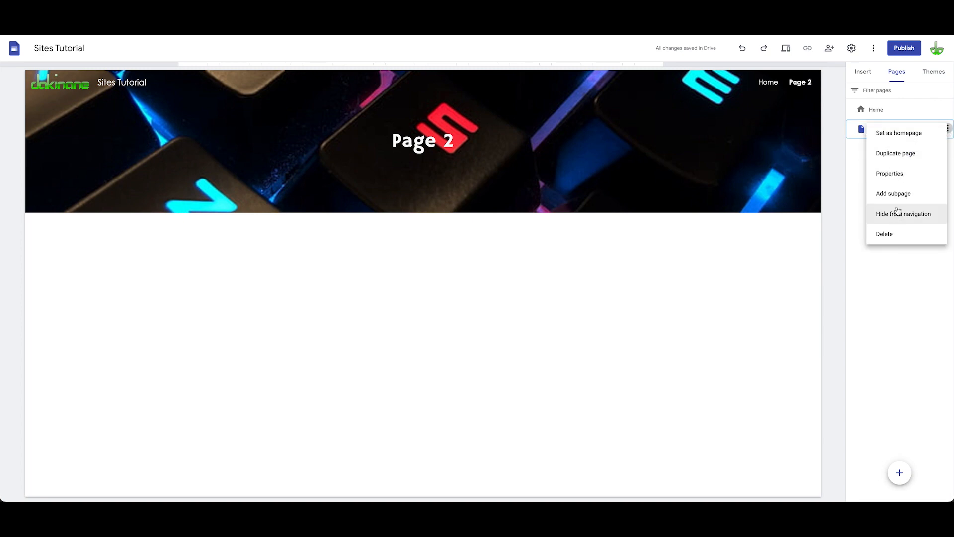
left_click(892, 175)
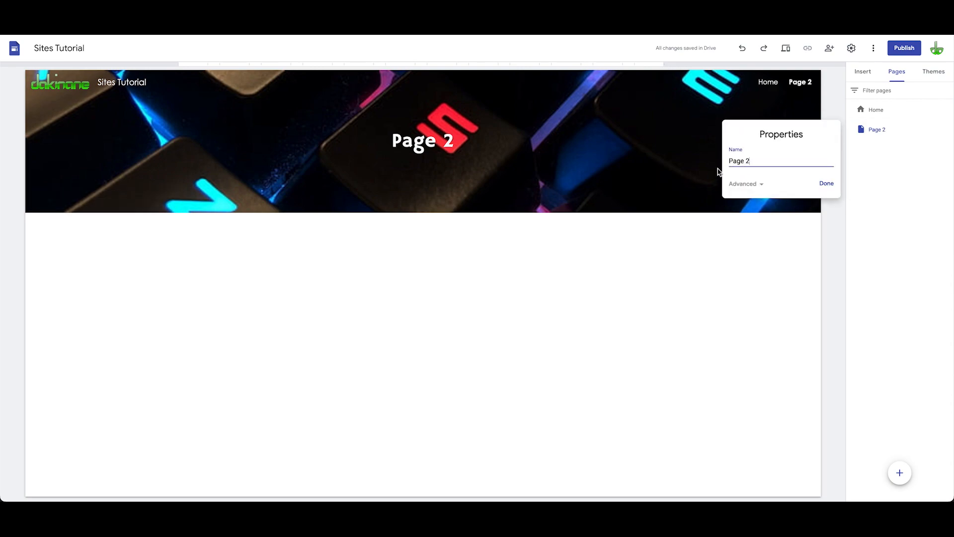
left_click_drag(749, 163, 705, 164)
type("Keyboards")
key("Return")
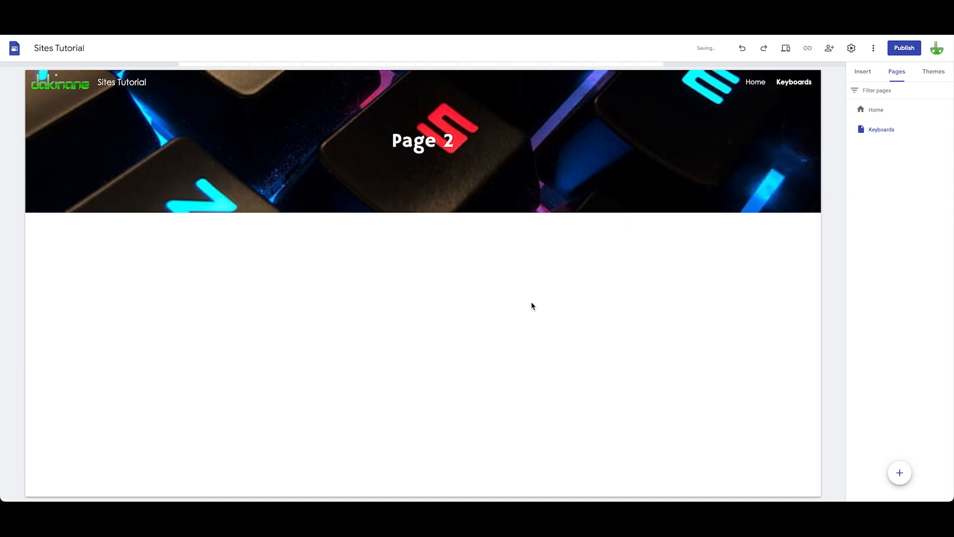
Step: Replace the page's header title text with Keyboards
left_click(458, 142)
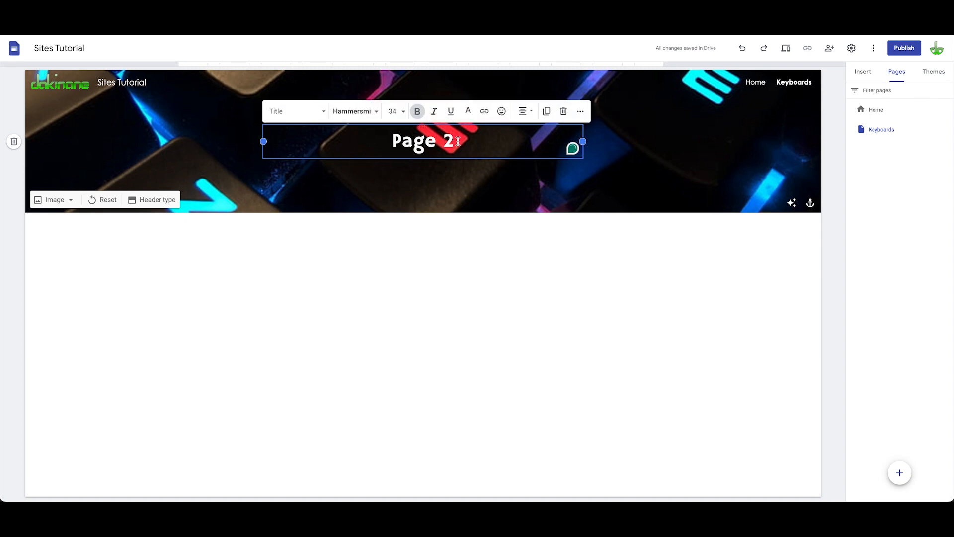
left_click_drag(457, 141, 377, 143)
key("super+q")
type("Keyboard")
key("BackSpace")
type("rds")
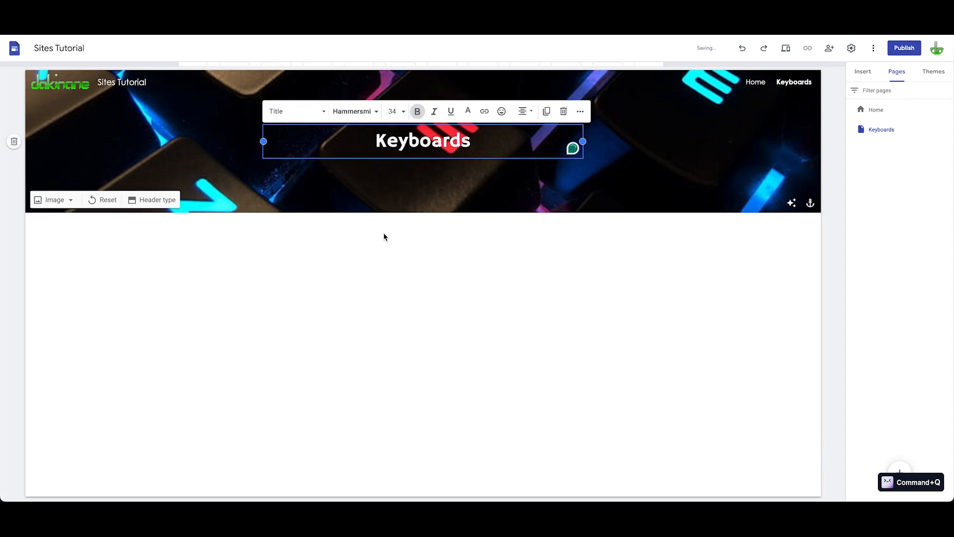
left_click(656, 293)
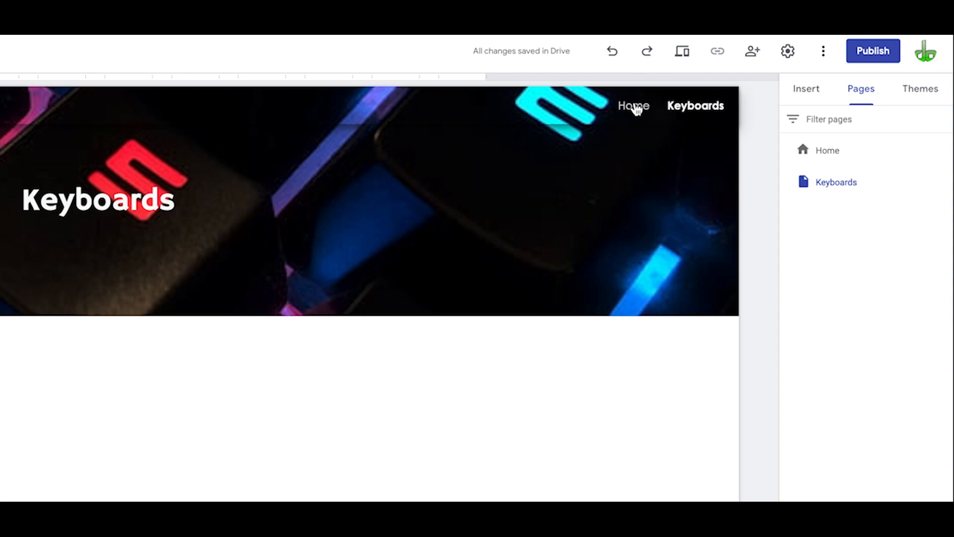
Step: Visit the Home page and return to the Keyboards page through the site navigation
left_click(636, 109)
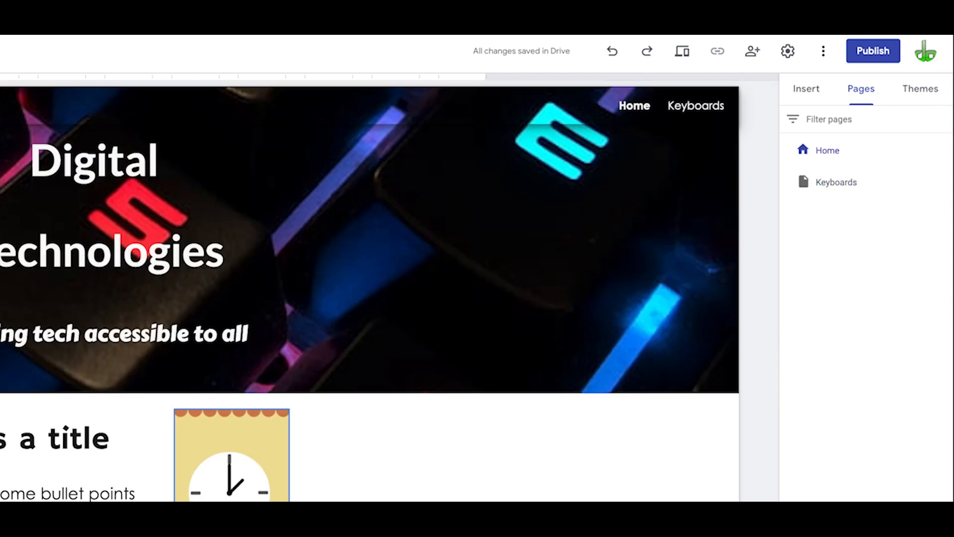
left_click(688, 113)
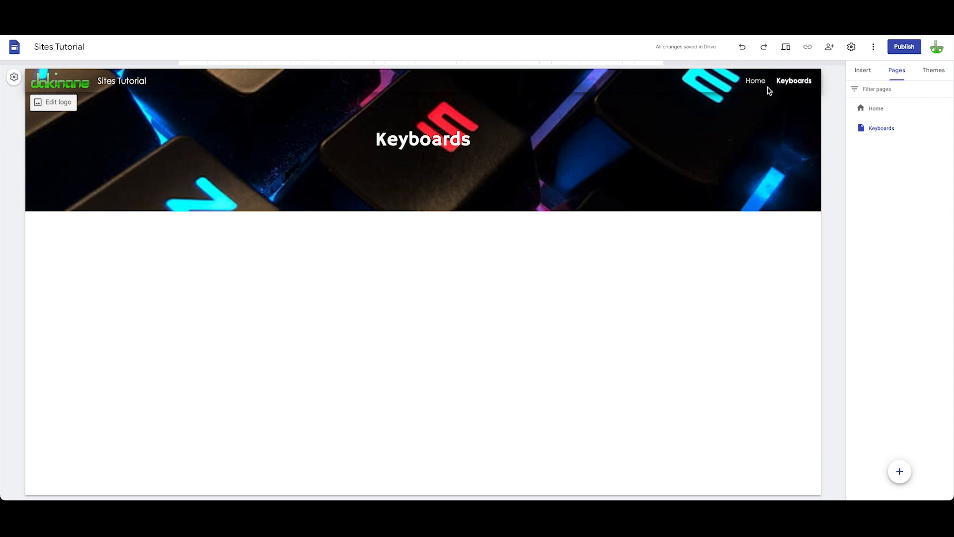
Step: Set the site navigation mode to Side and open and close the side menu to preview it
left_click(15, 78)
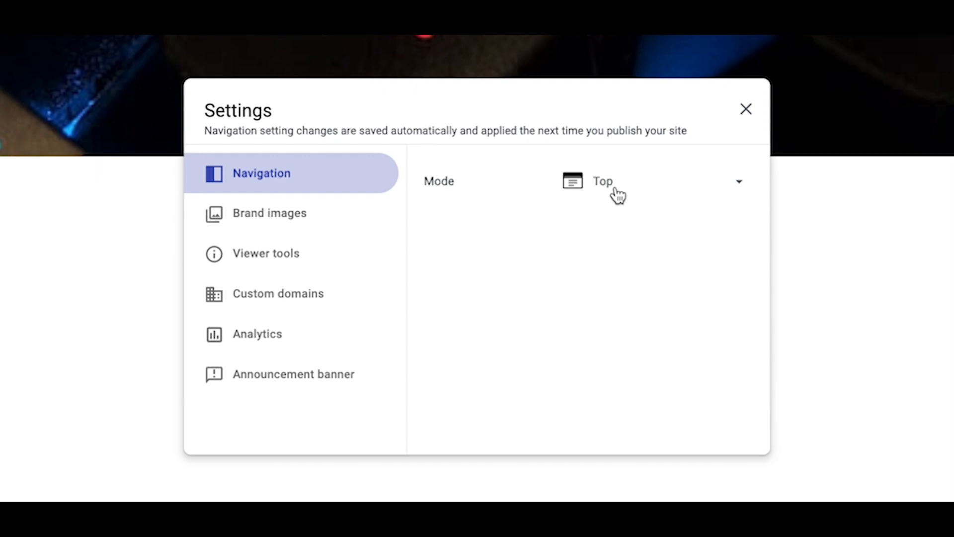
left_click(741, 185)
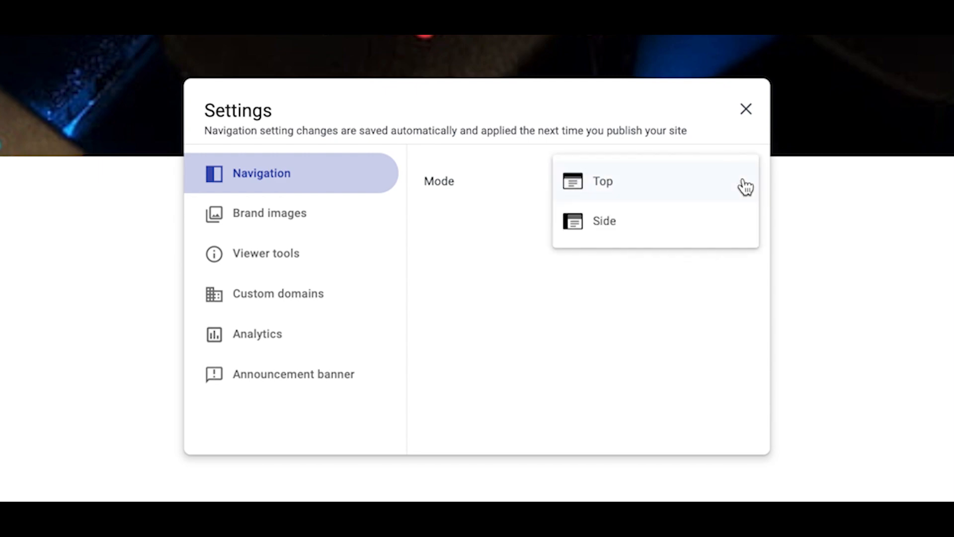
left_click(634, 221)
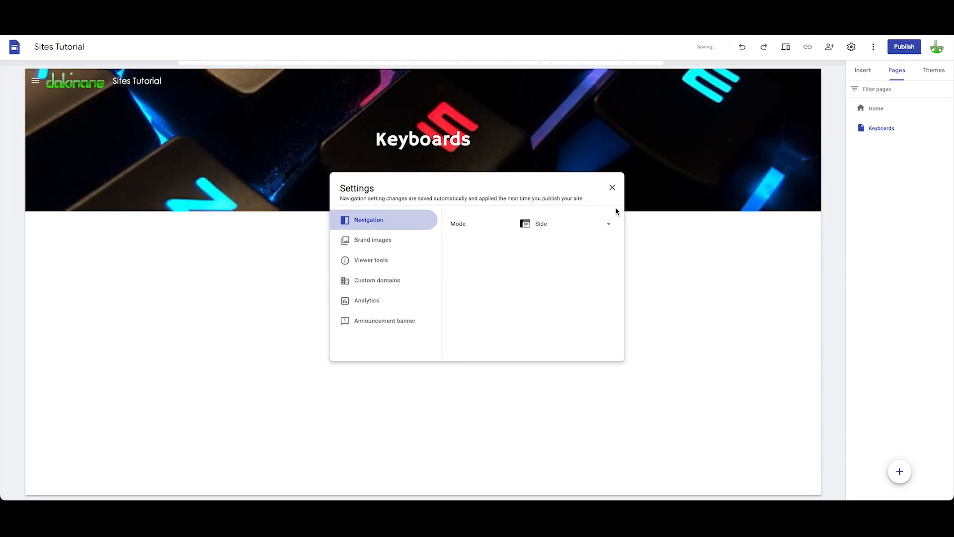
left_click(613, 188)
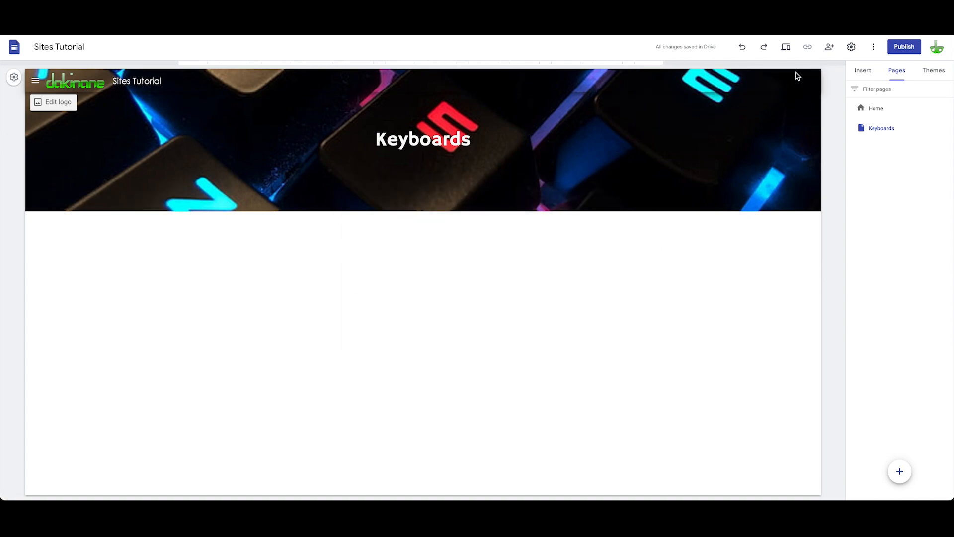
left_click(36, 82)
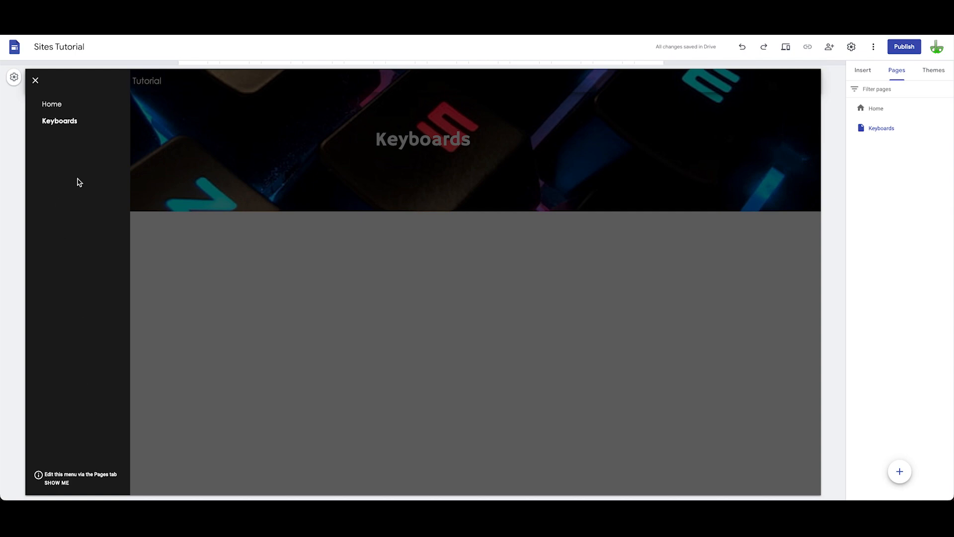
left_click(35, 82)
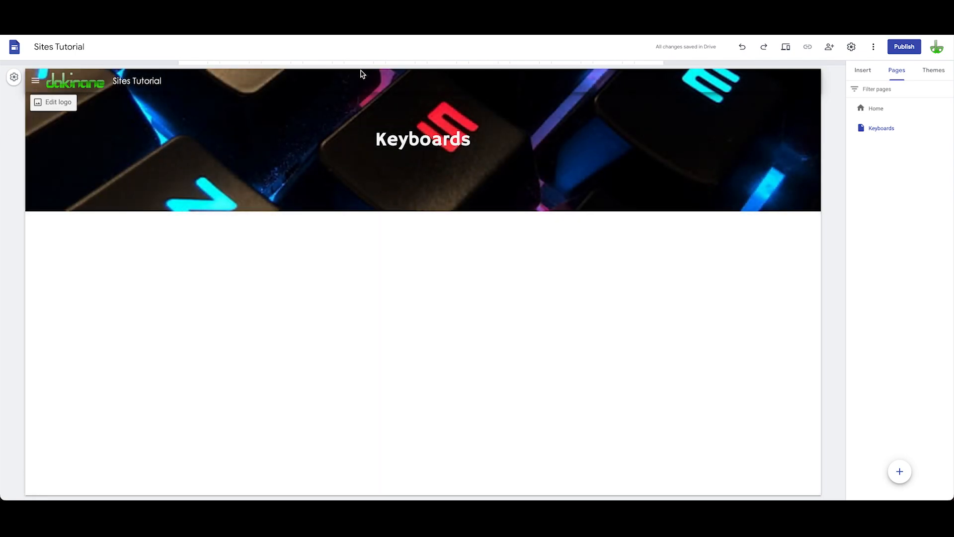
Step: Set the site navigation mode back to Top and close the settings
left_click(15, 78)
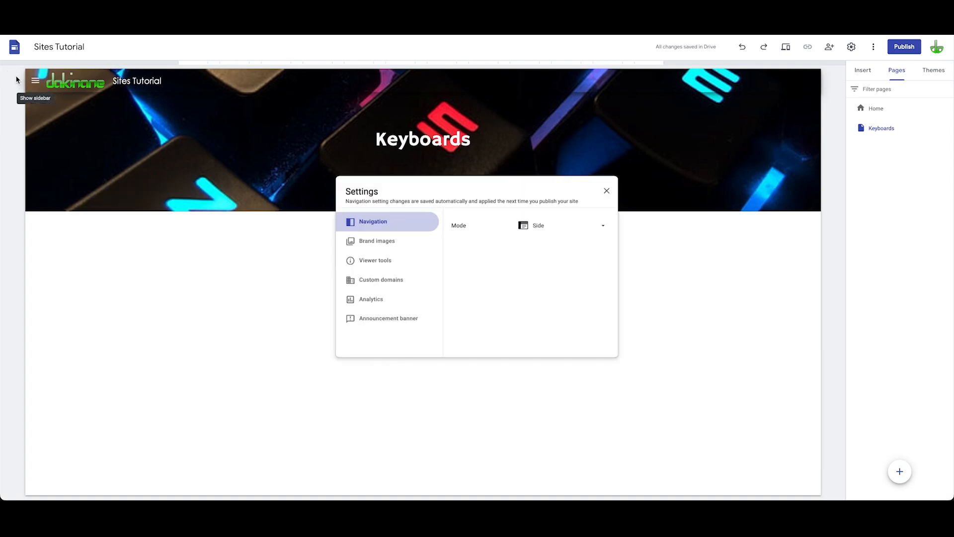
left_click(610, 228)
left_click(551, 206)
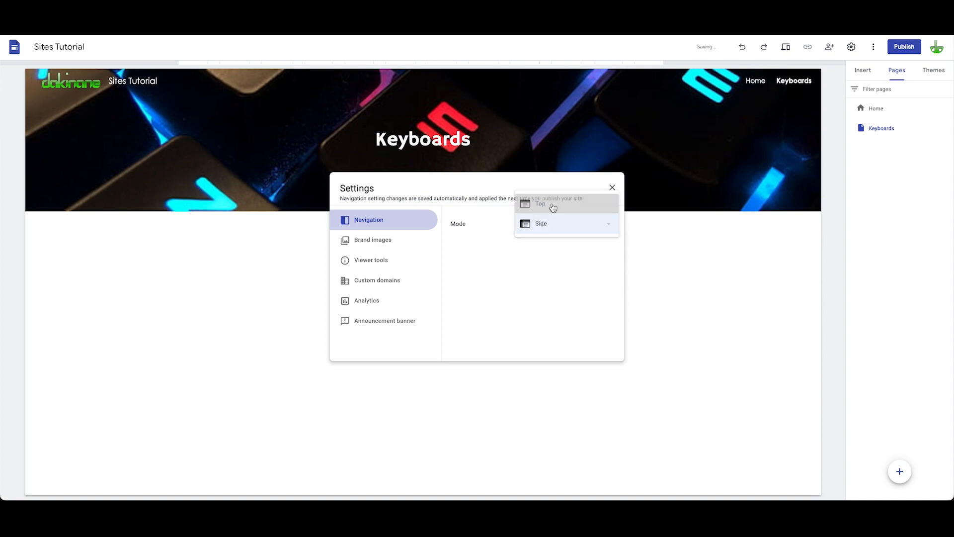
left_click(612, 187)
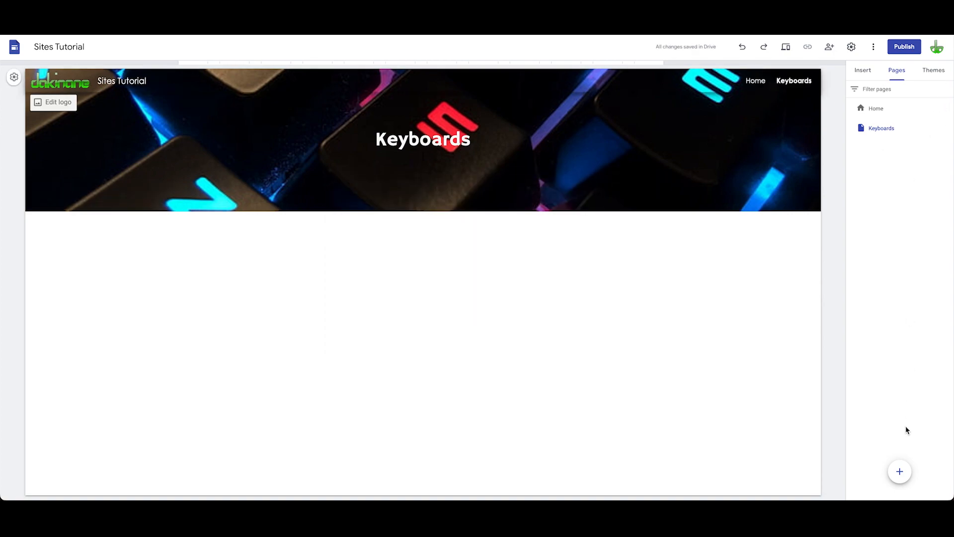
Step: Add a new page named Mice
left_click(901, 472)
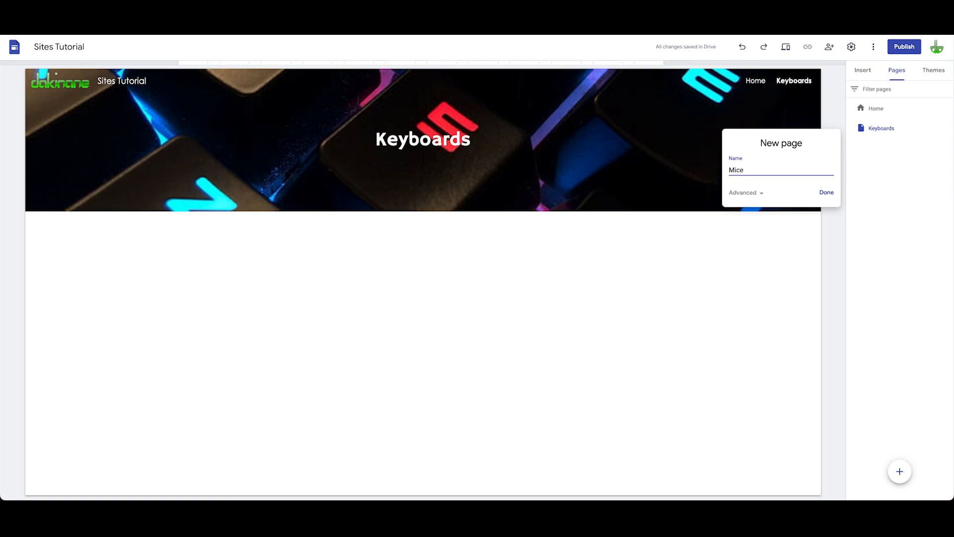
key("Return")
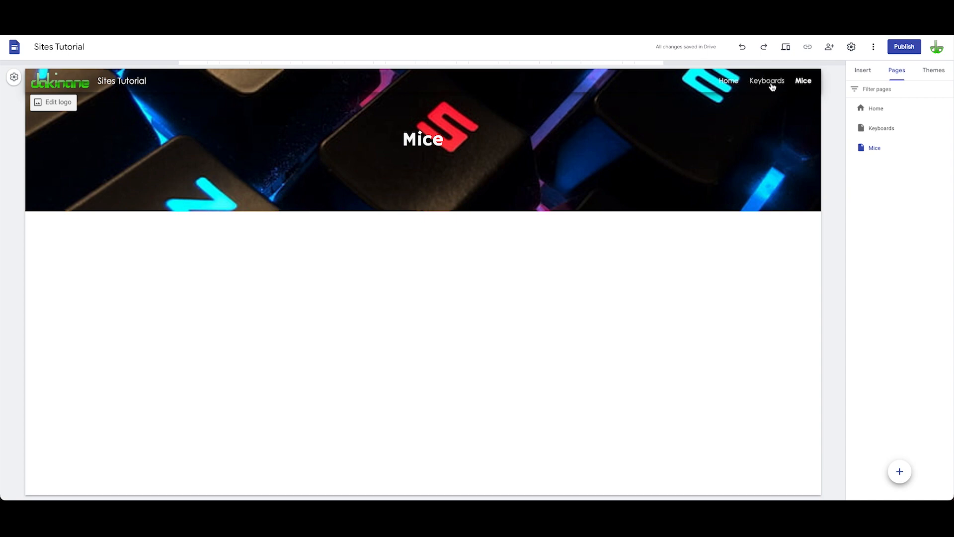
Step: Add a new page named Peripherals
left_click(899, 471)
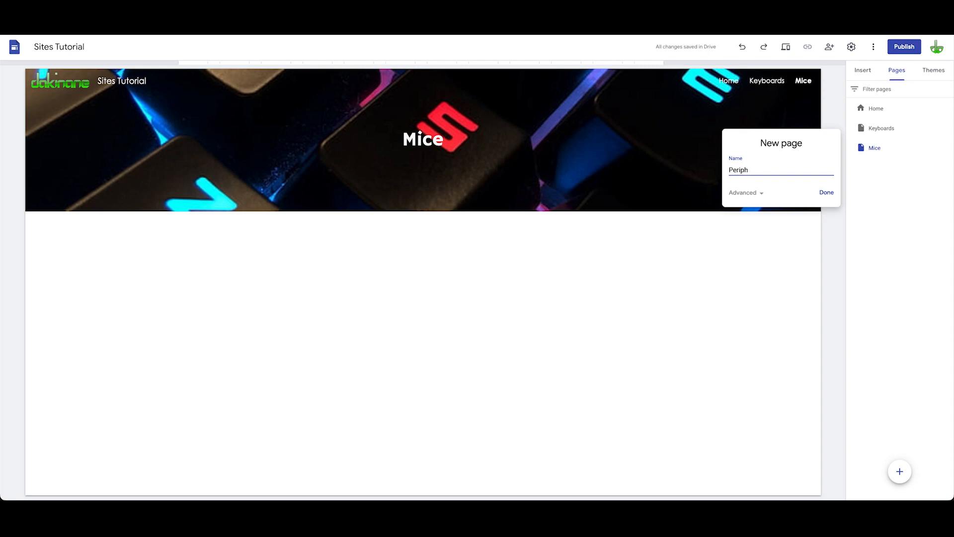
key("Return")
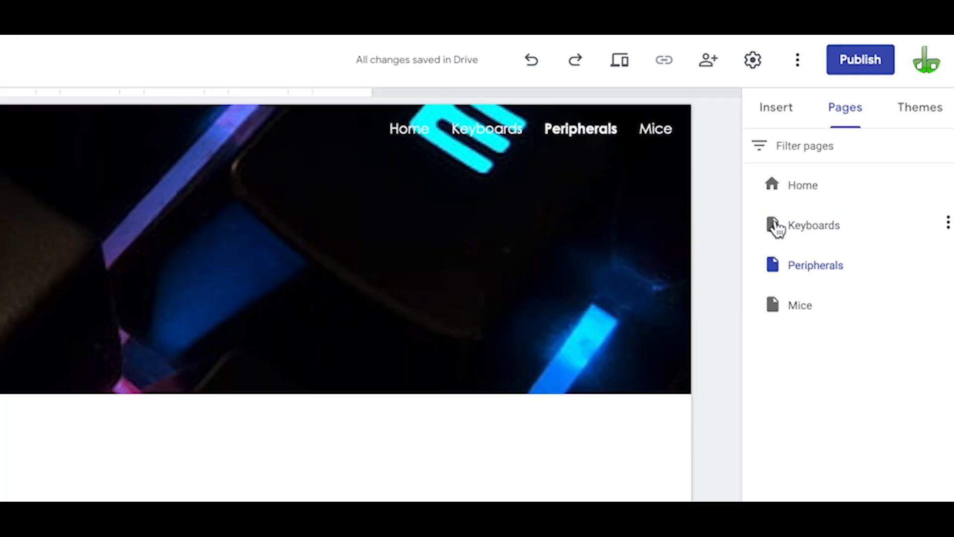
Step: Nest the Keyboards and Mice pages under Peripherals as subpages
left_click(829, 238)
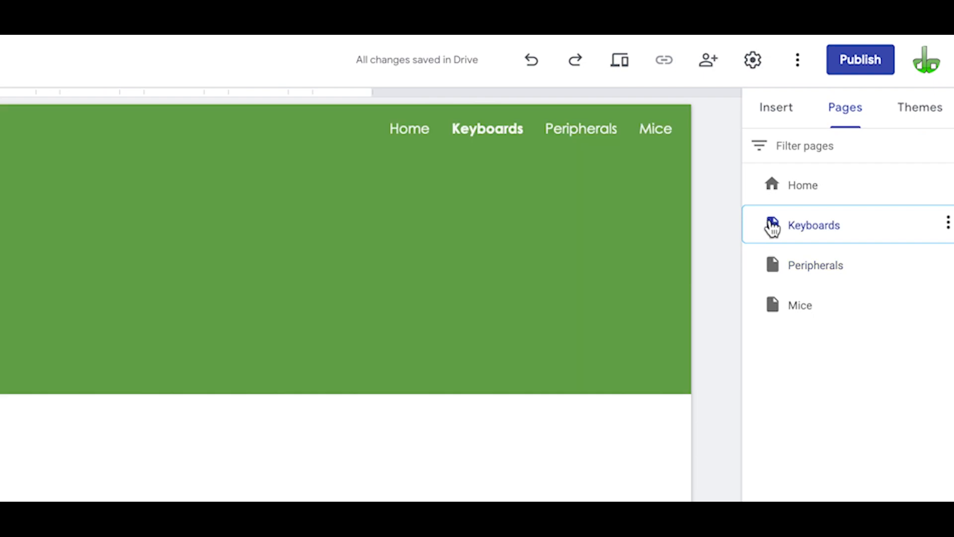
mouse_move(820, 255)
left_mouse_down()
mouse_move(816, 272)
mouse_move(833, 266)
mouse_move(798, 266)
mouse_move(840, 264)
mouse_move(830, 268)
left_mouse_up()
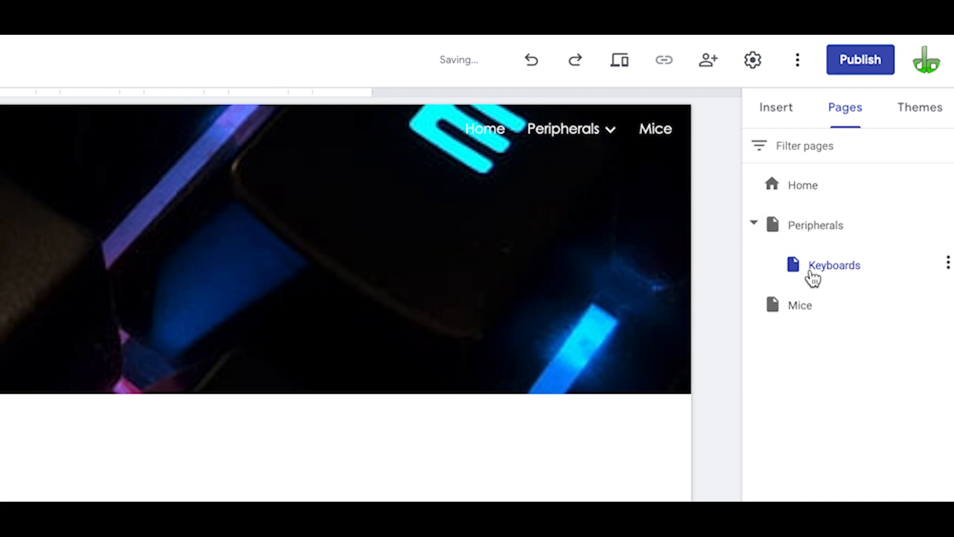
left_click(770, 311)
left_click_drag(771, 311, 805, 232)
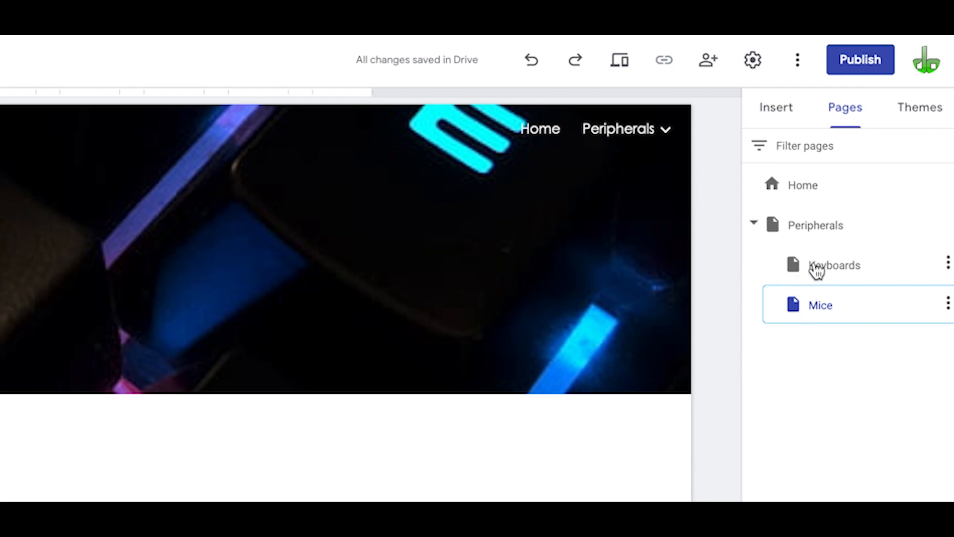
Step: Set the site navigation mode to Side, close the settings, and open the side menu
mouse_move(670, 137)
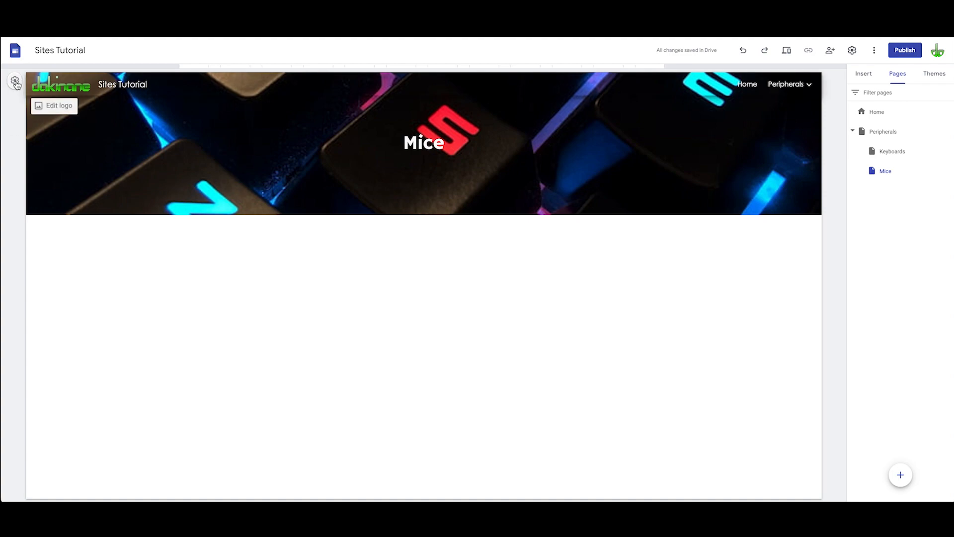
left_click(16, 84)
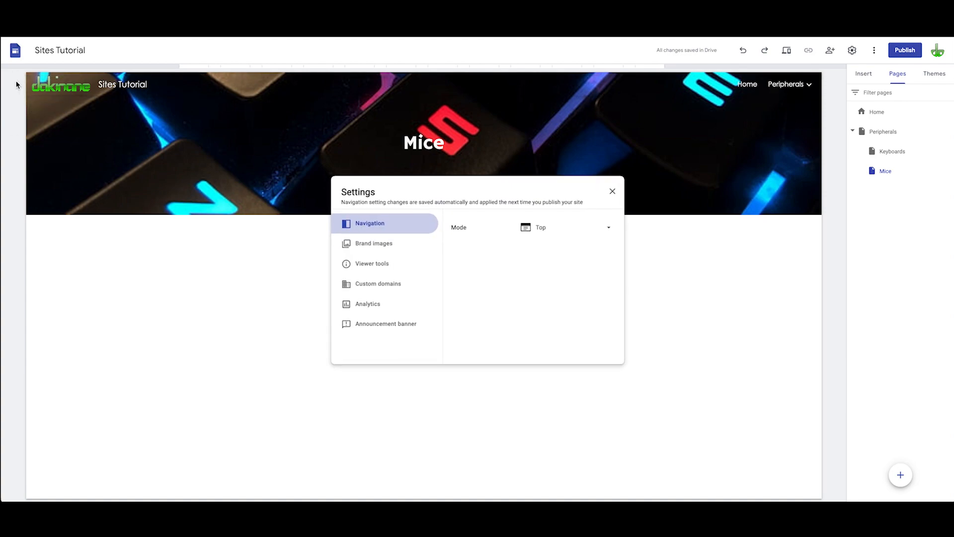
left_click(611, 229)
left_click(551, 246)
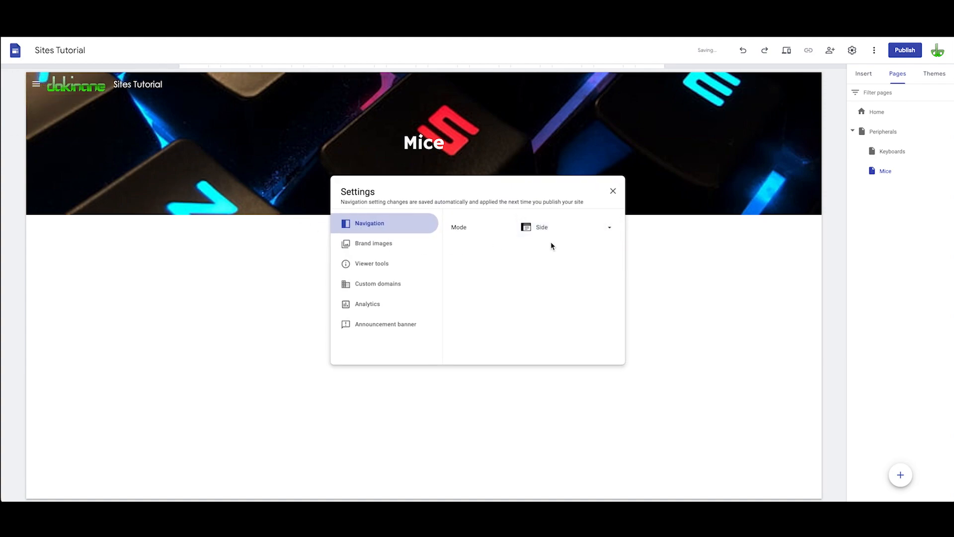
left_click(363, 385)
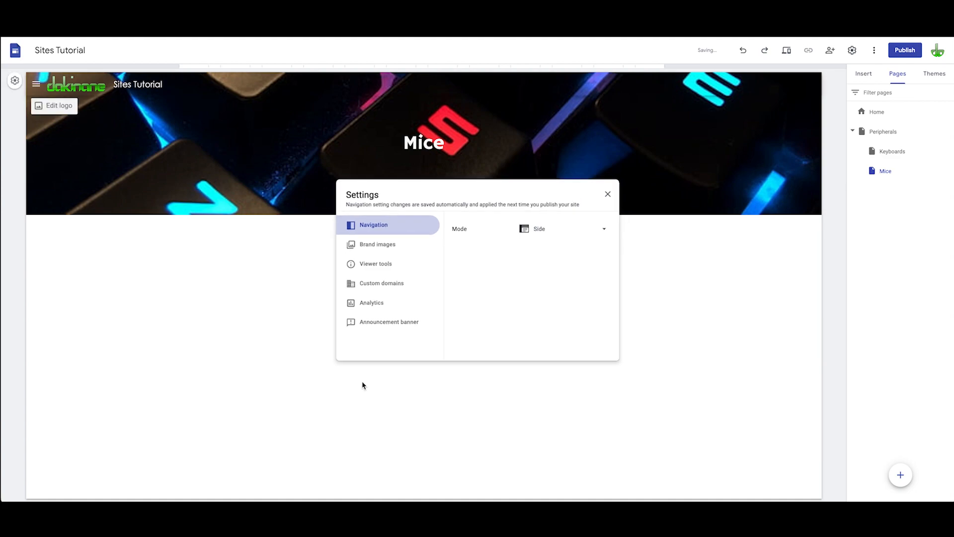
left_click(39, 83)
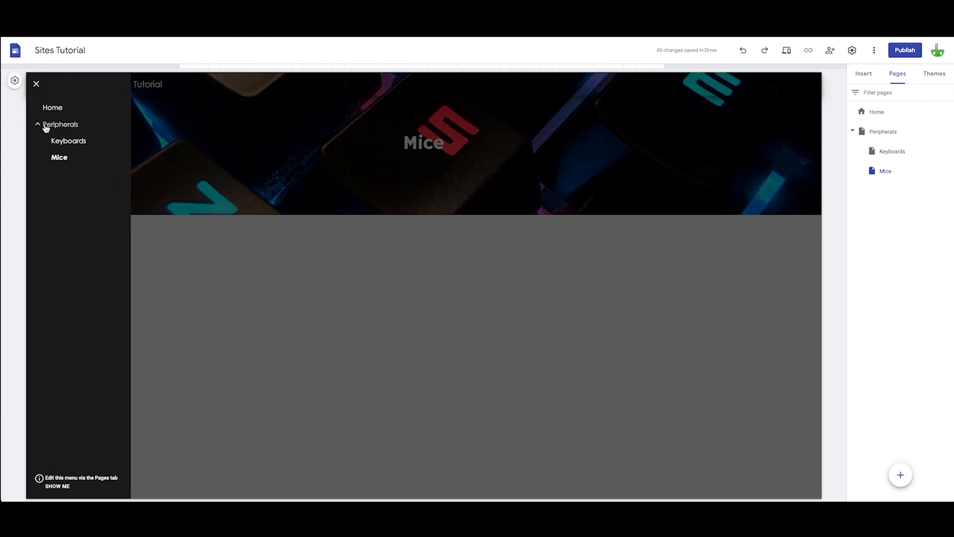
Step: Close the side menu and switch the site navigation mode to Top, then close the settings
left_click(215, 274)
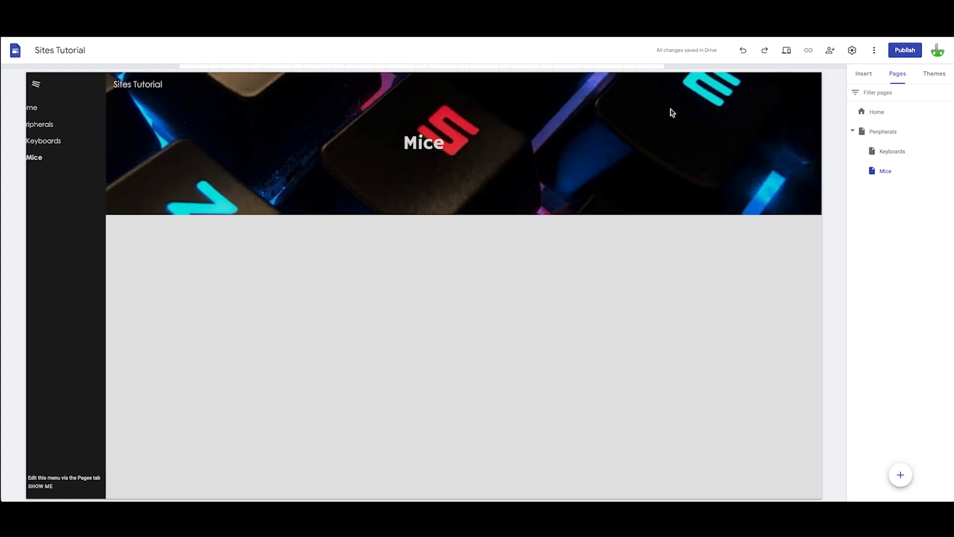
left_click(15, 82)
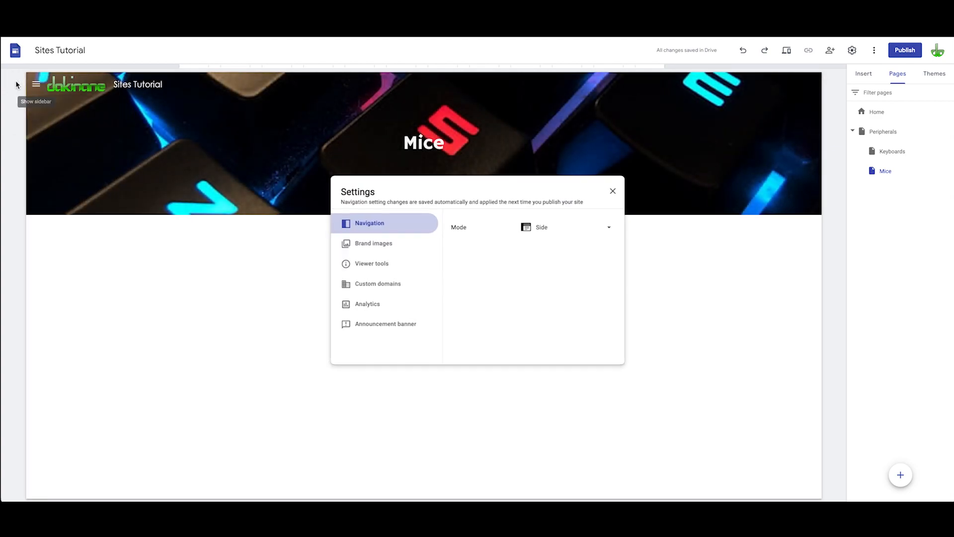
left_click(609, 238)
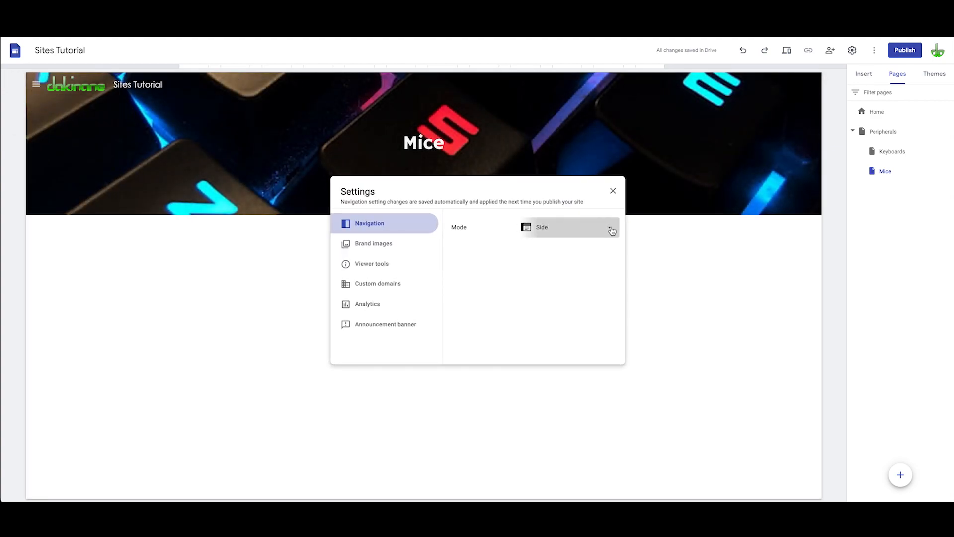
left_click(564, 208)
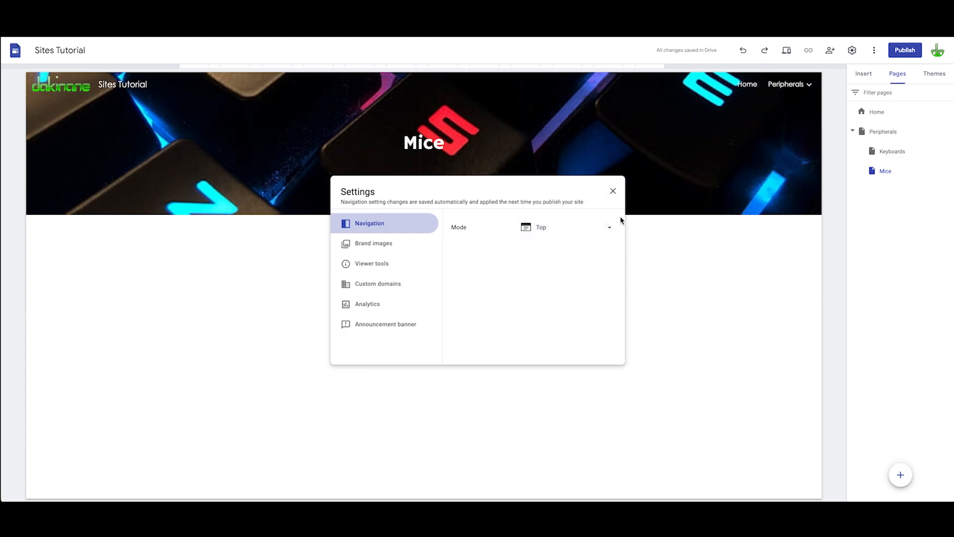
left_click(613, 193)
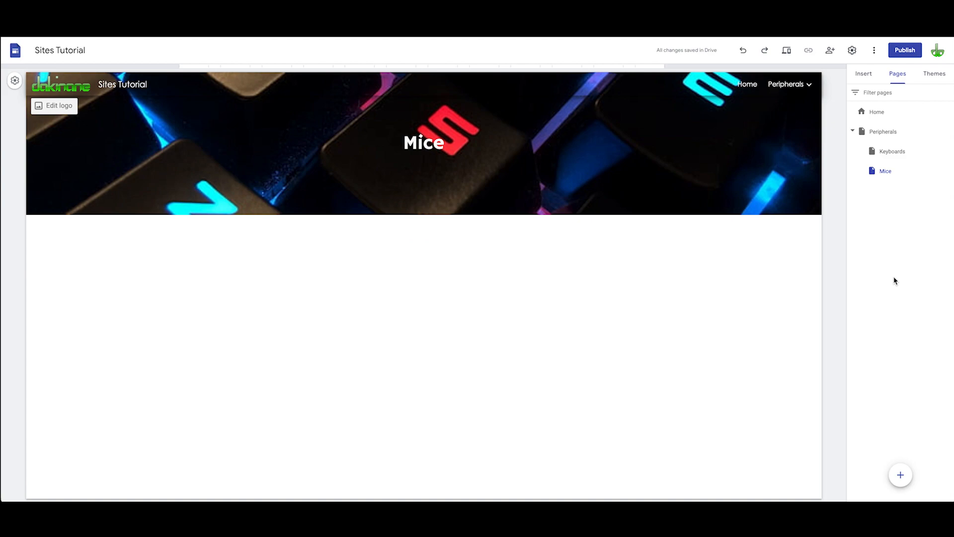
Step: Open the Home page and expand the theme's Components settings
left_click(875, 114)
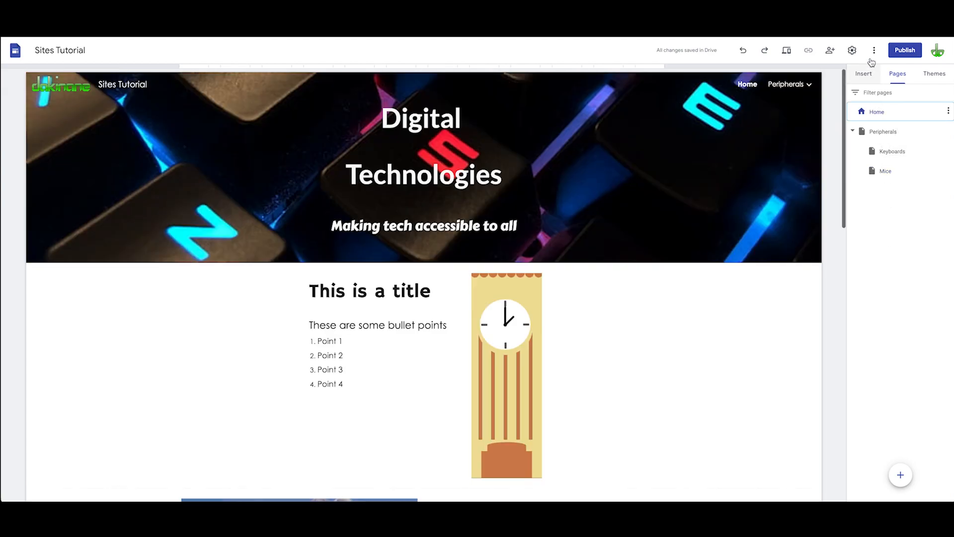
left_click(864, 74)
scroll(893, 387, "down", 1)
scroll(884, 332, "down", 3)
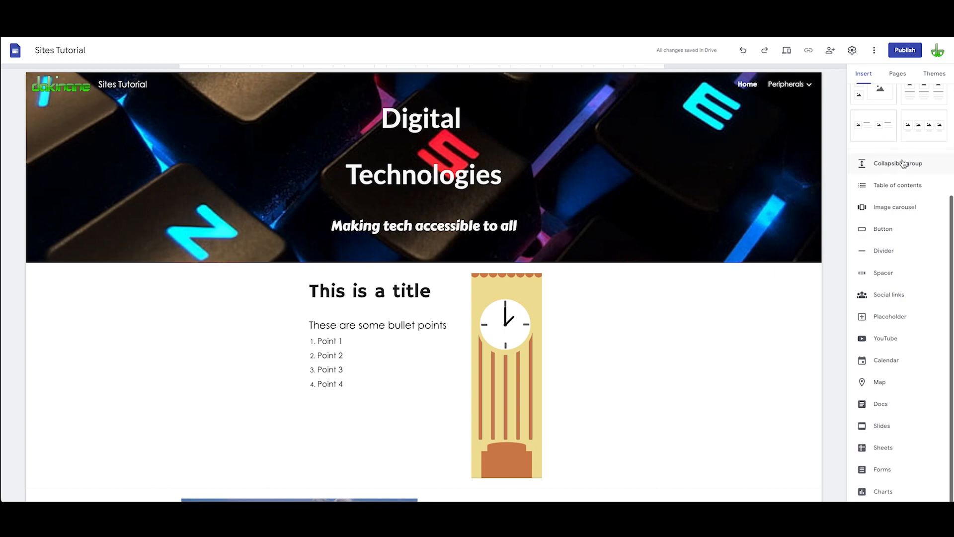
scroll(903, 163, "up", 3)
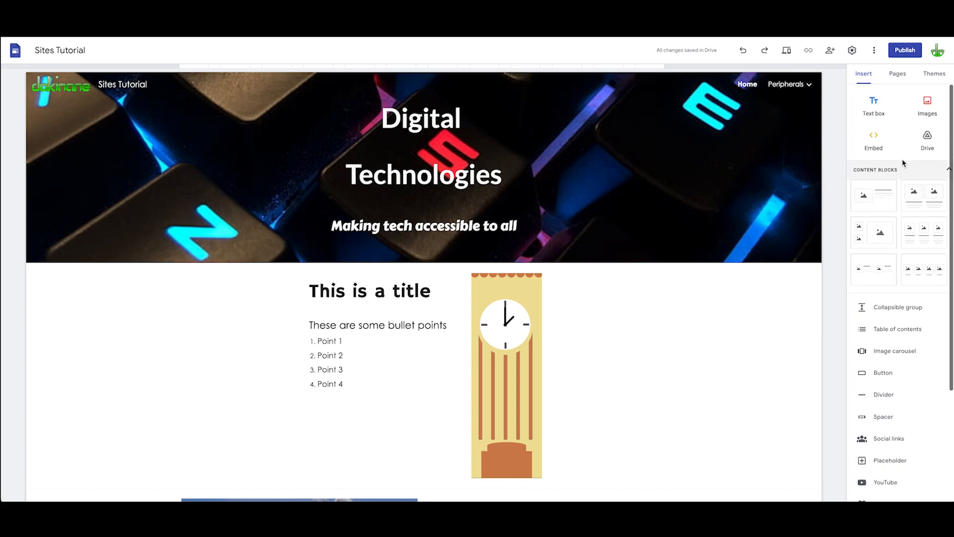
left_click(937, 77)
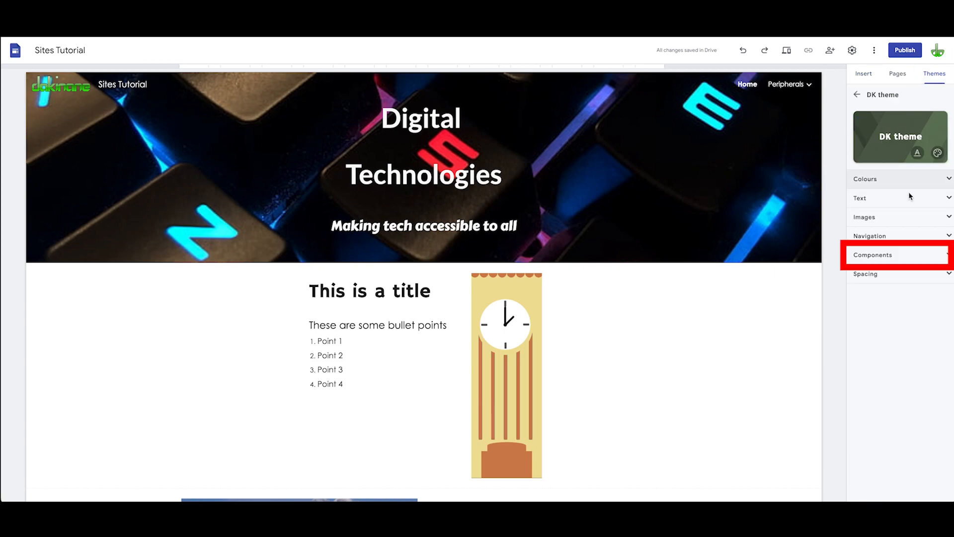
left_click(894, 255)
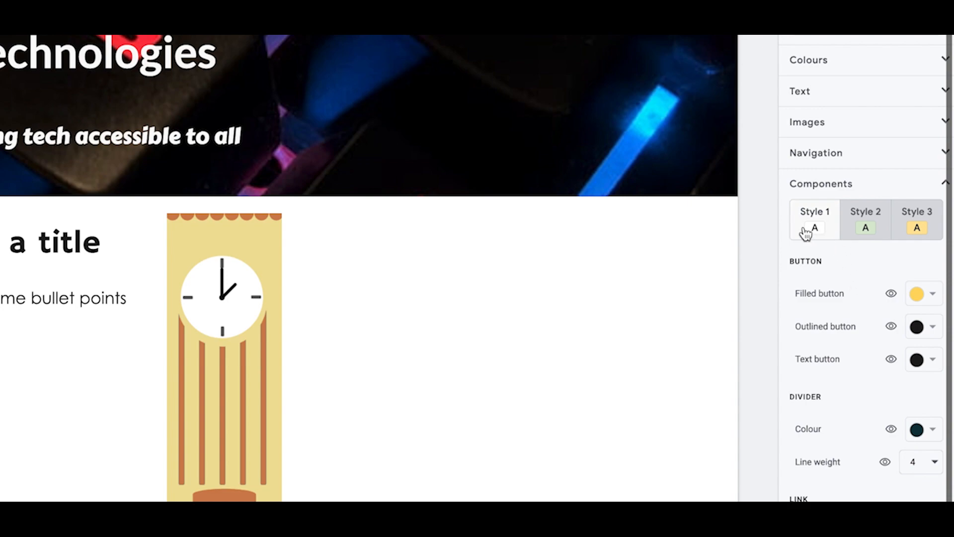
Step: Preview the Style 1 button types and set the outlined button colour to dark green
left_click(890, 294)
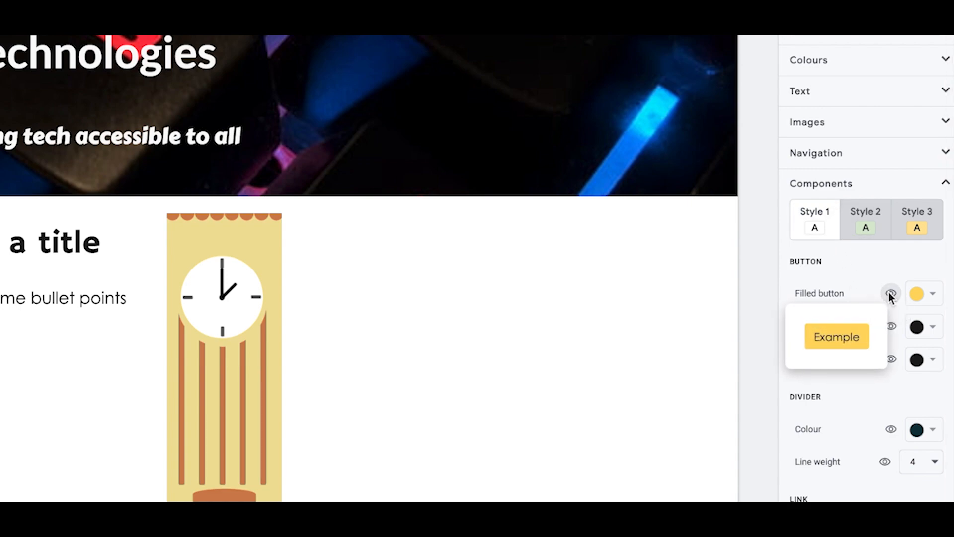
left_click(867, 264)
left_click(891, 327)
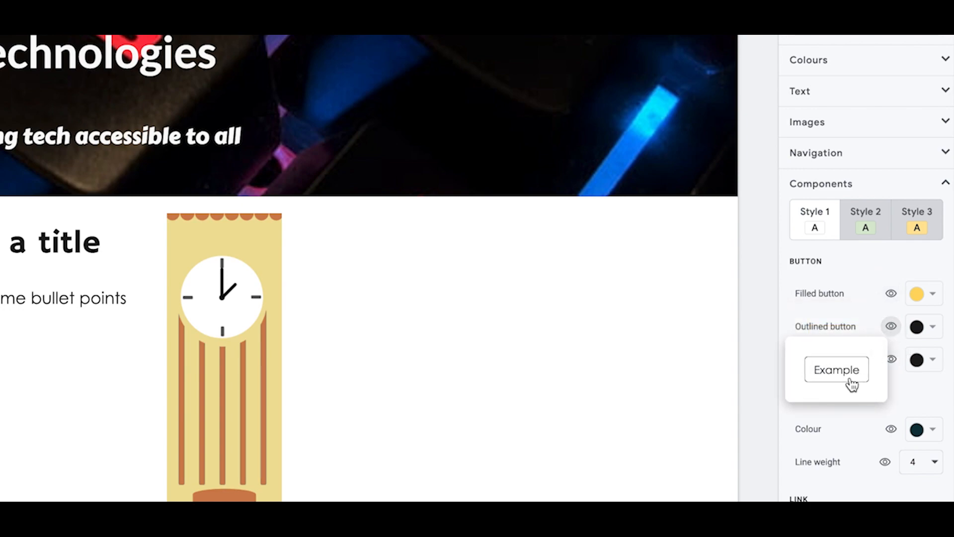
left_click(869, 278)
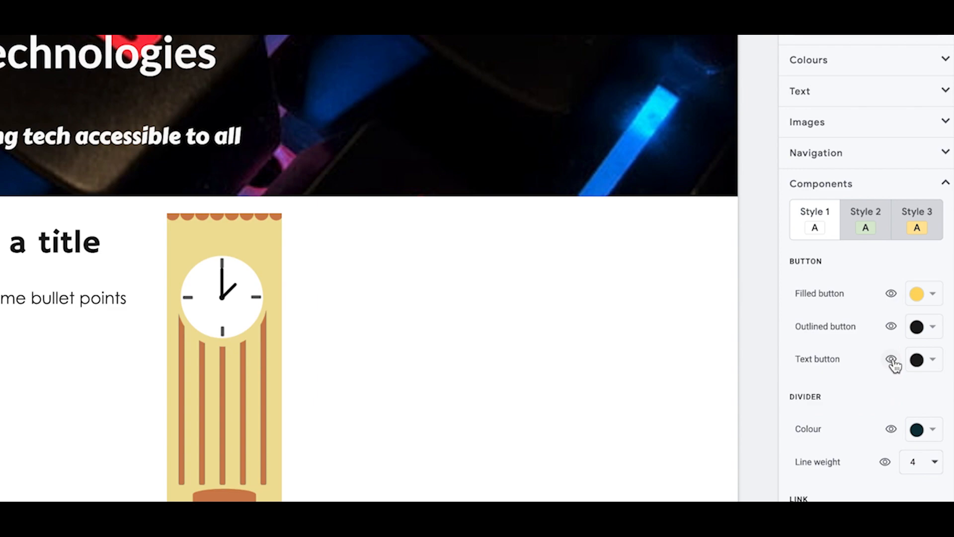
left_click(890, 359)
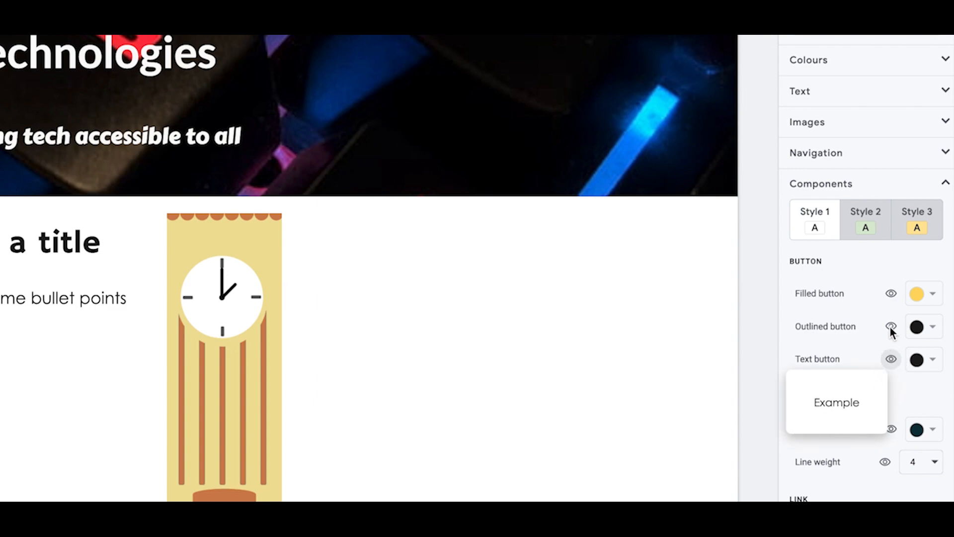
left_click(933, 329)
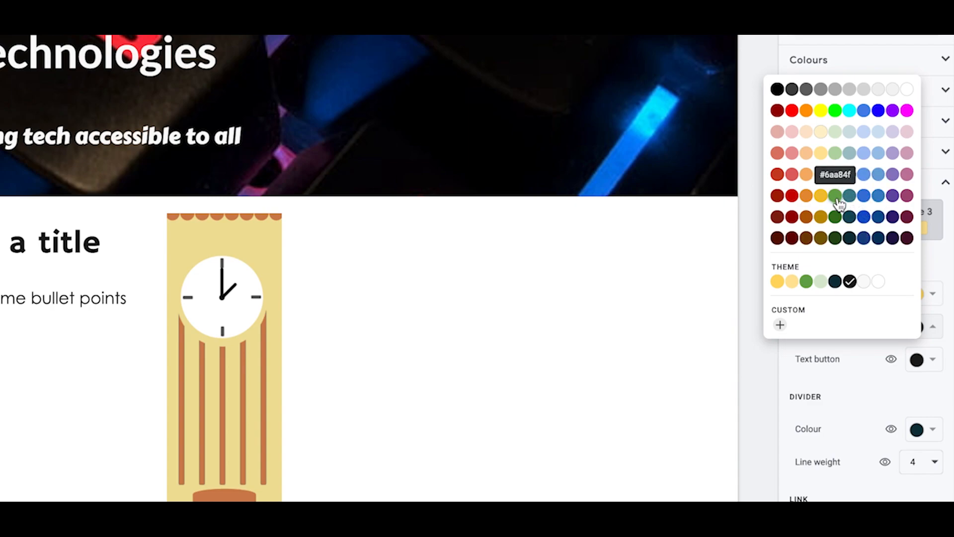
left_click(836, 217)
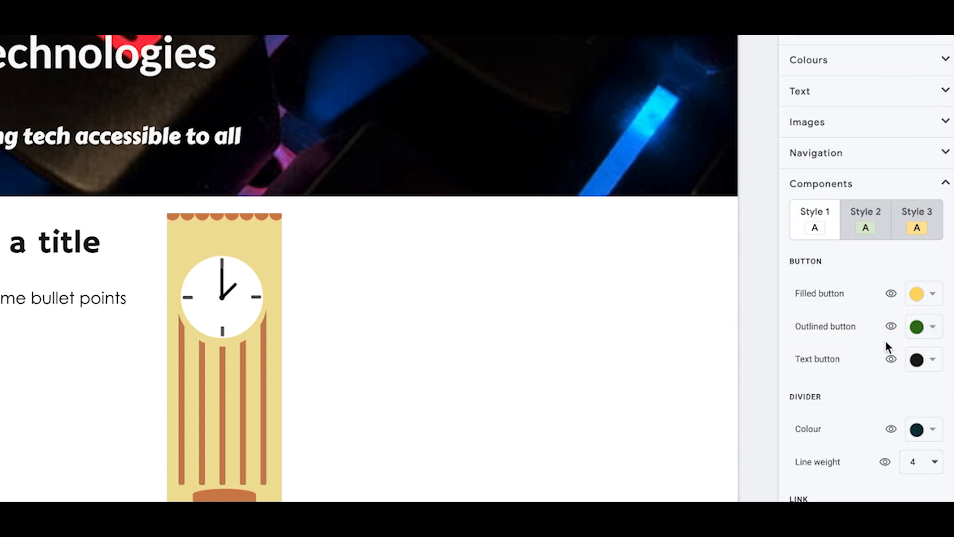
Step: Compare the button previews of Style 2 and Style 1
mouse_move(890, 326)
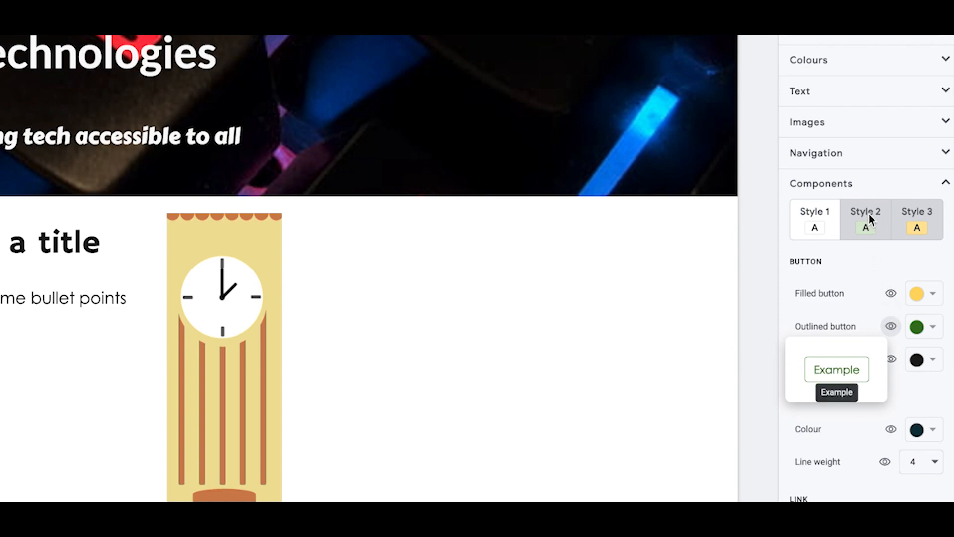
left_click(880, 226)
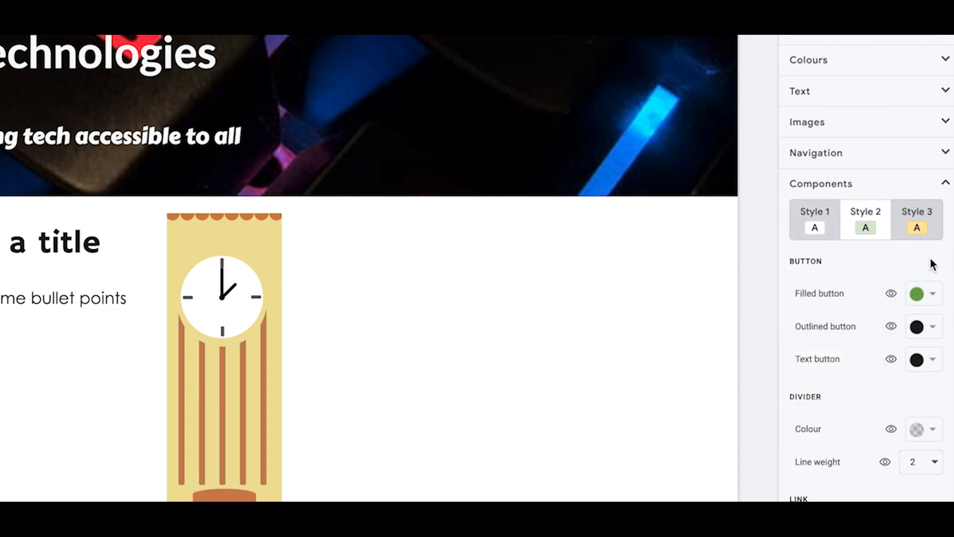
mouse_move(890, 292)
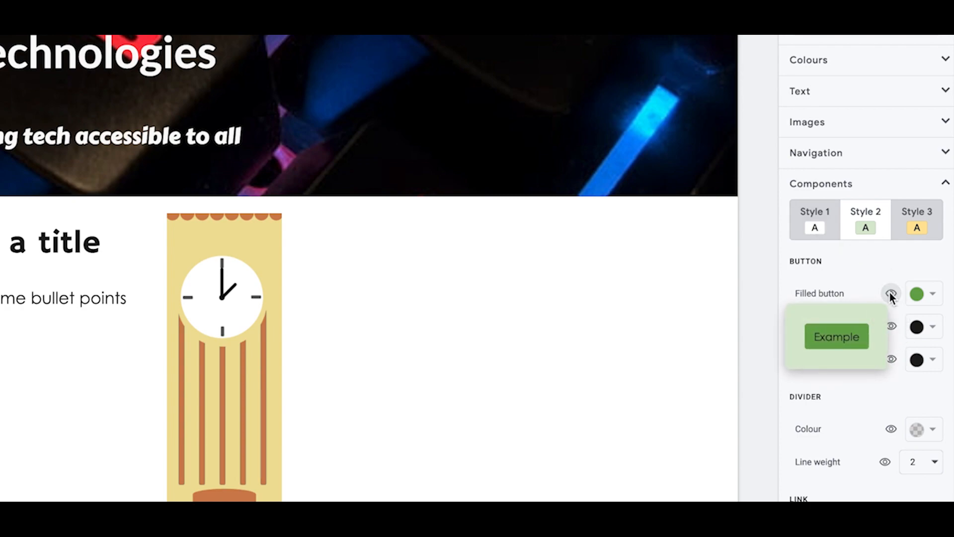
left_click(815, 228)
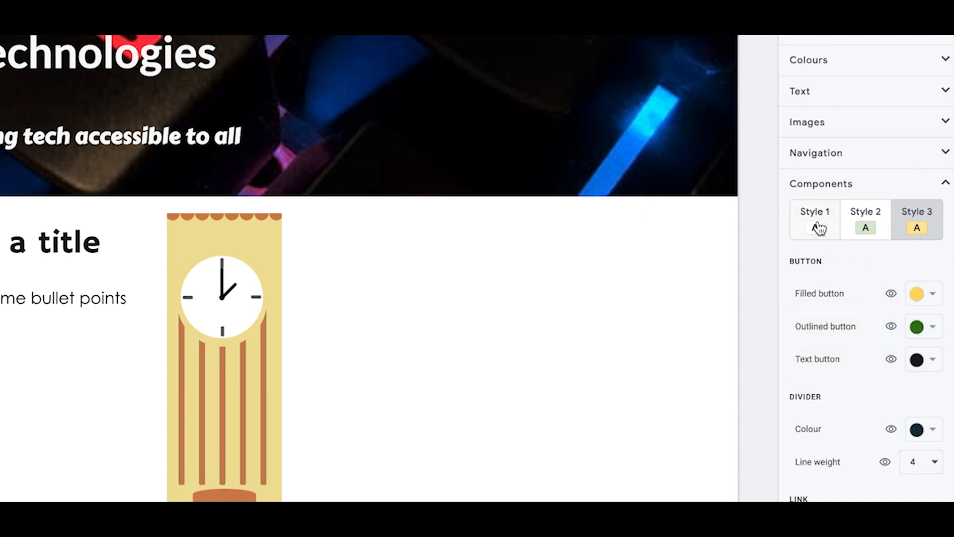
mouse_move(890, 294)
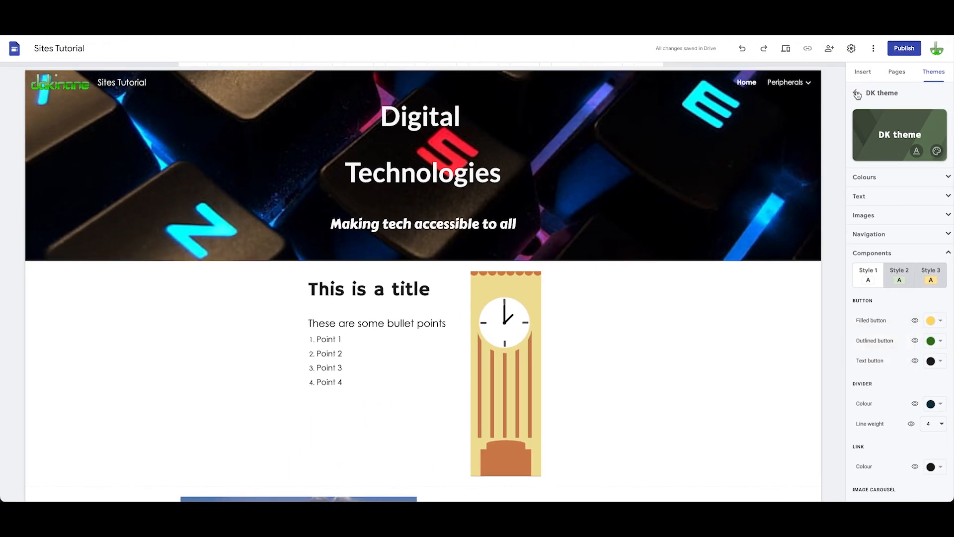
Step: Insert a button named Peripherals linking to the Peripherals page and centre it below the text banner
left_click(863, 72)
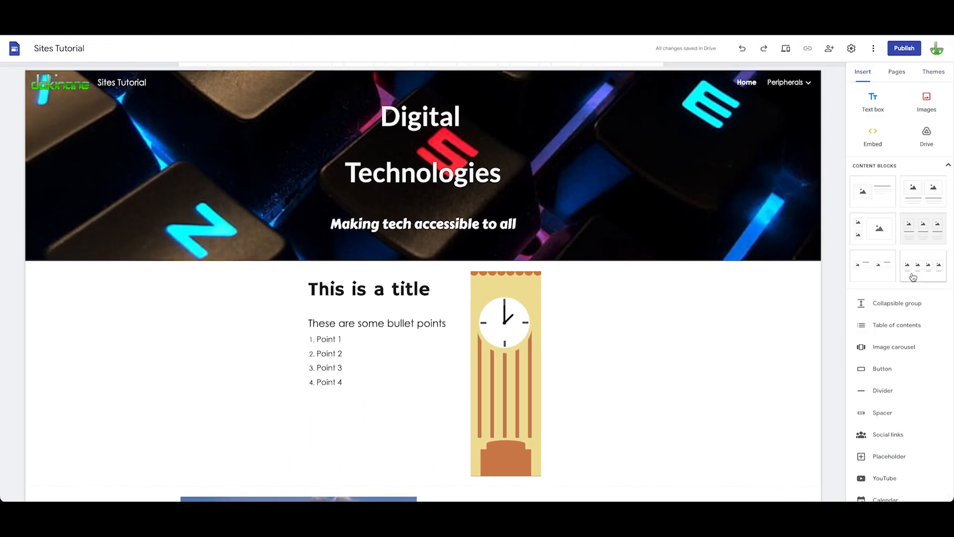
scroll(663, 347, "down", 10)
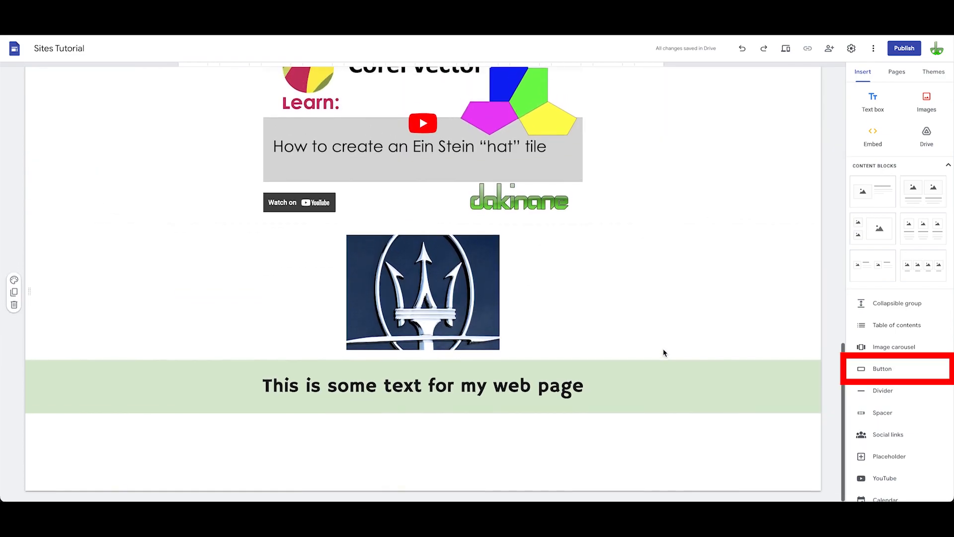
left_click(863, 369)
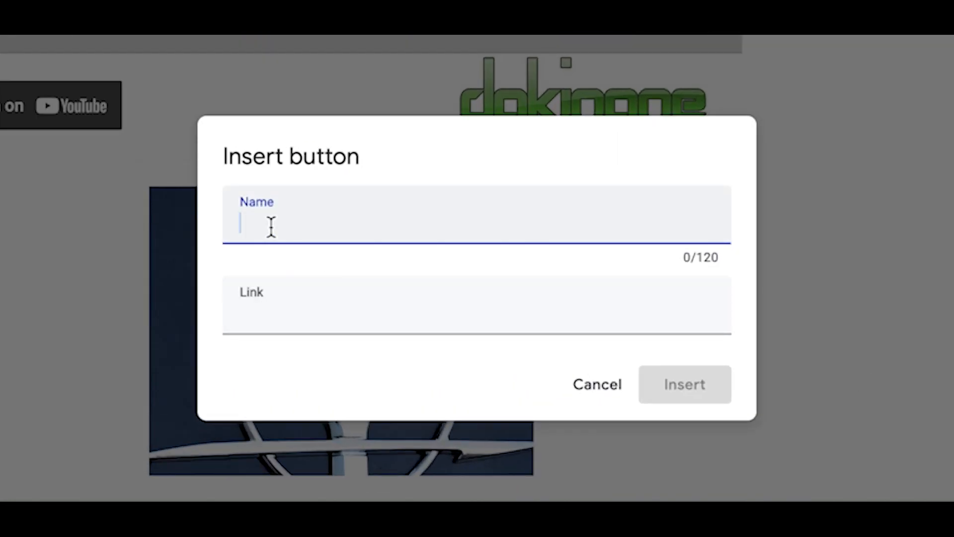
type("Peripherals")
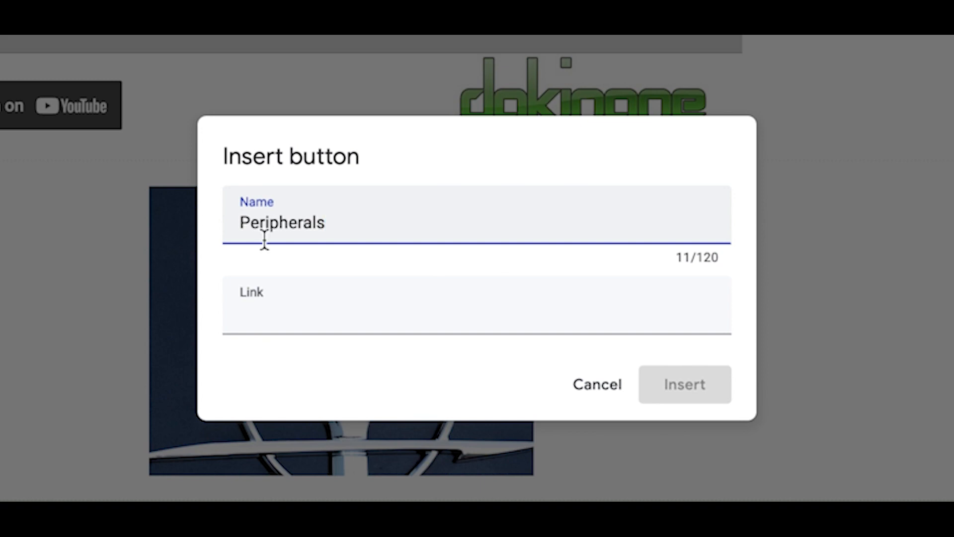
left_click(265, 308)
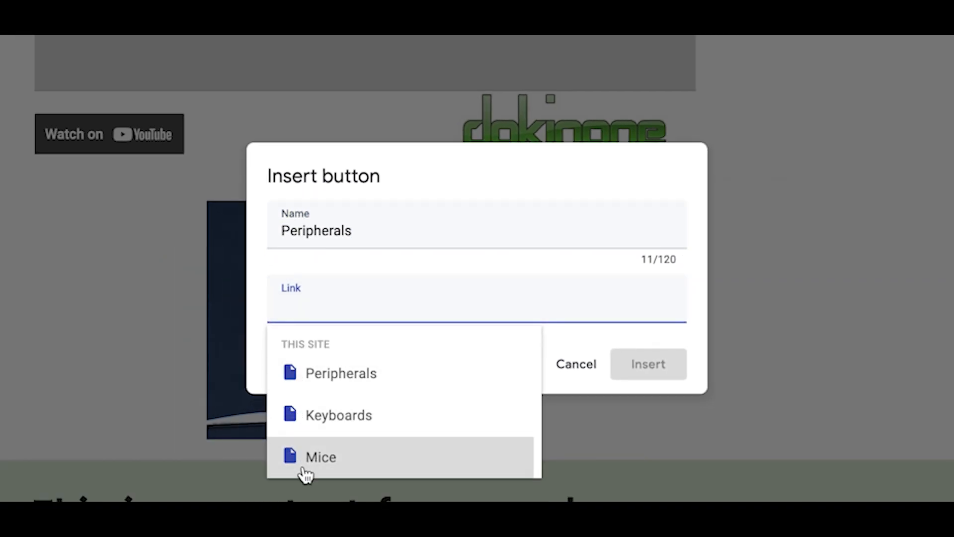
left_click(317, 377)
left_click(645, 372)
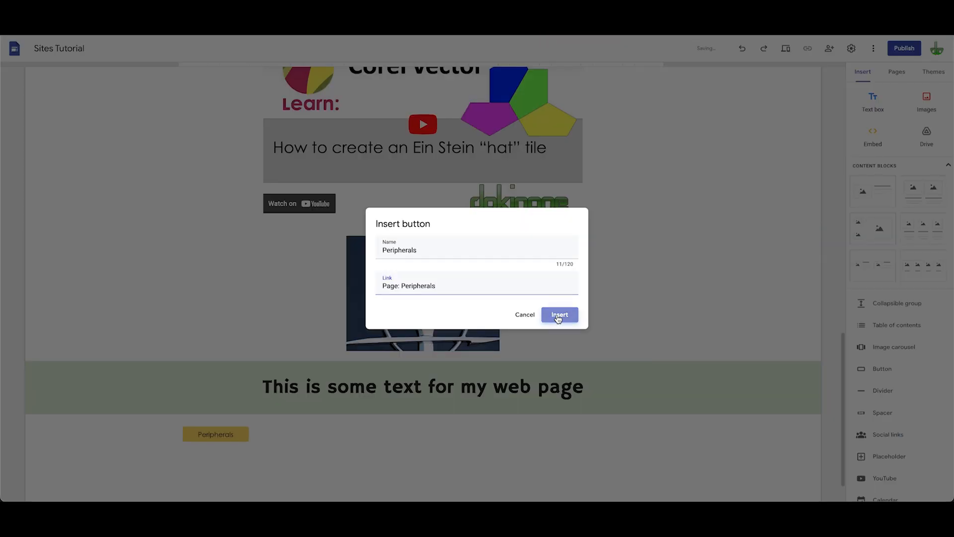
left_click_drag(234, 403, 438, 394)
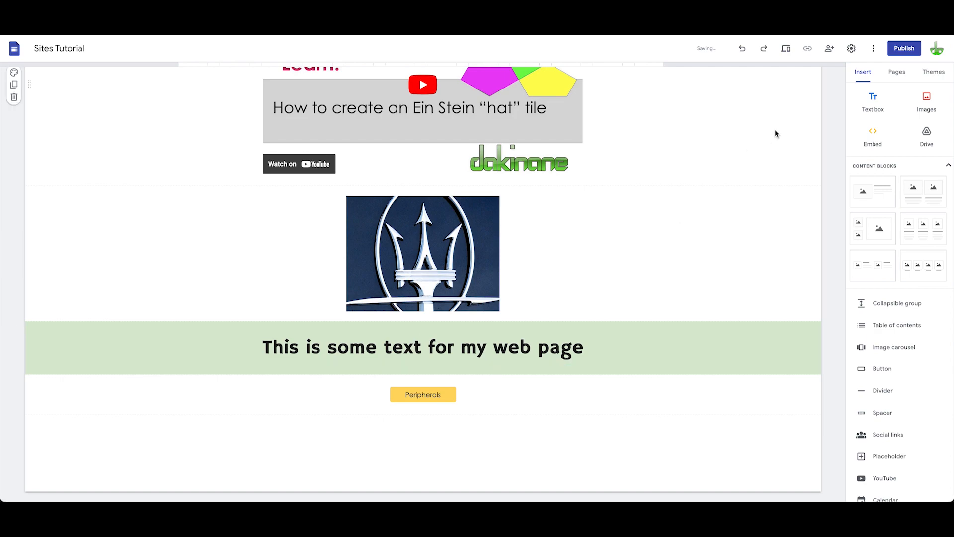
Step: Preview the site in mobile view, testing the navigation menu and the Peripherals button
left_click(786, 49)
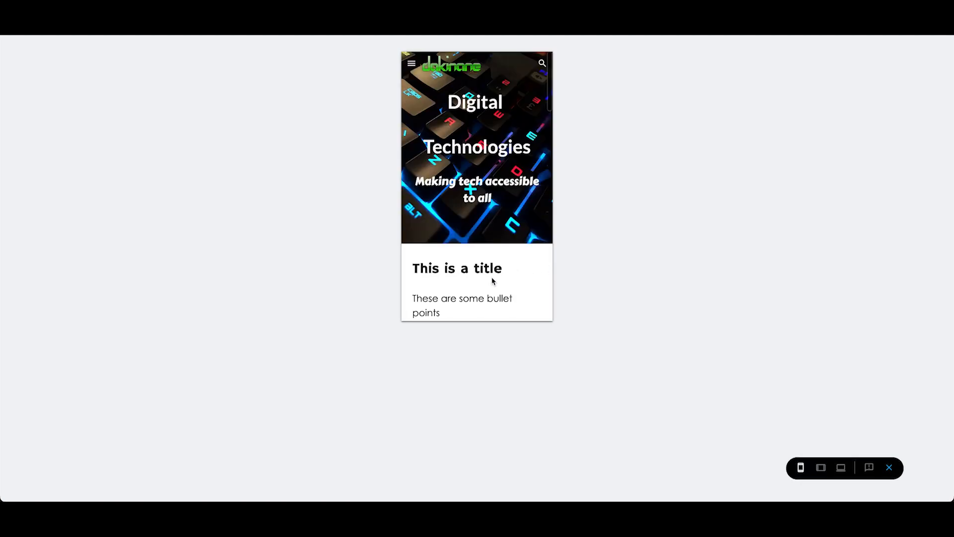
left_click(412, 64)
left_click(413, 103)
left_click(411, 64)
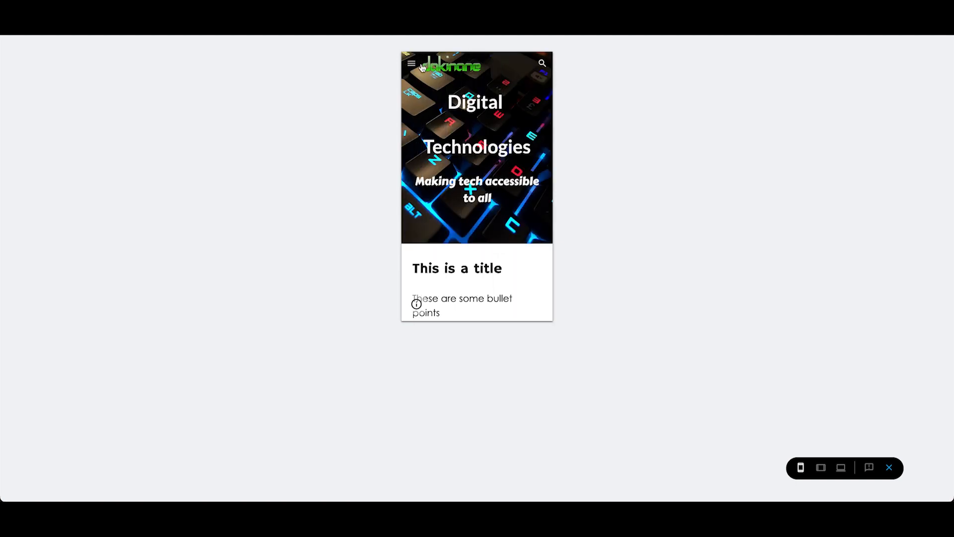
scroll(474, 234, "down", 15)
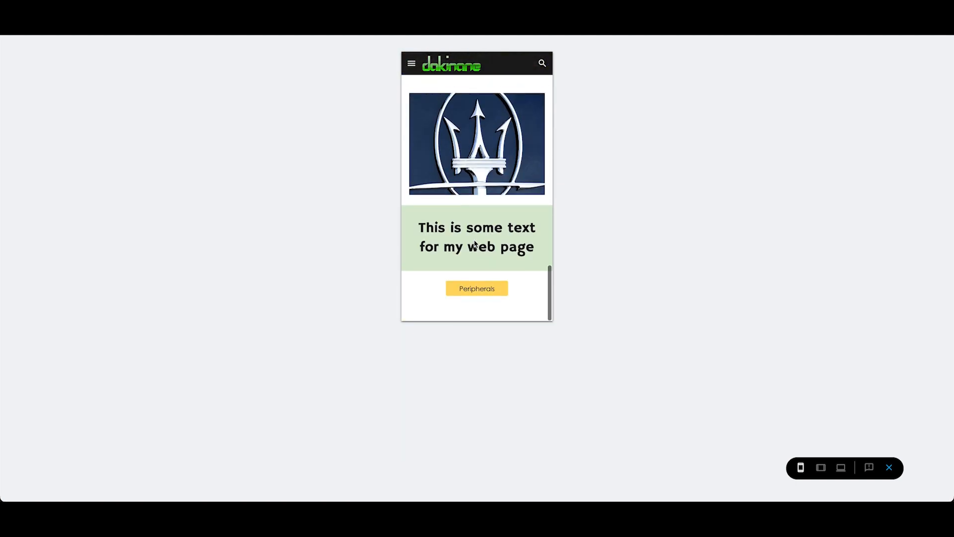
left_click(474, 305)
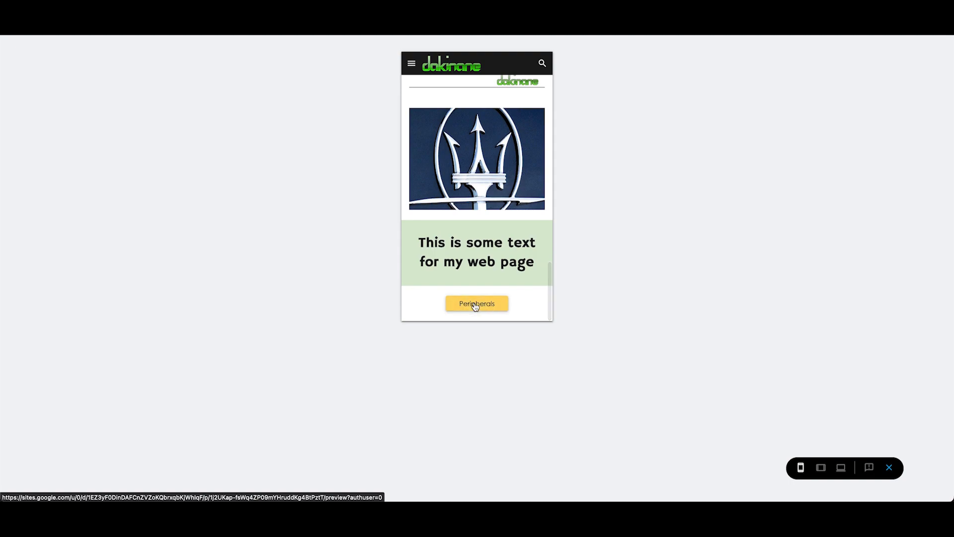